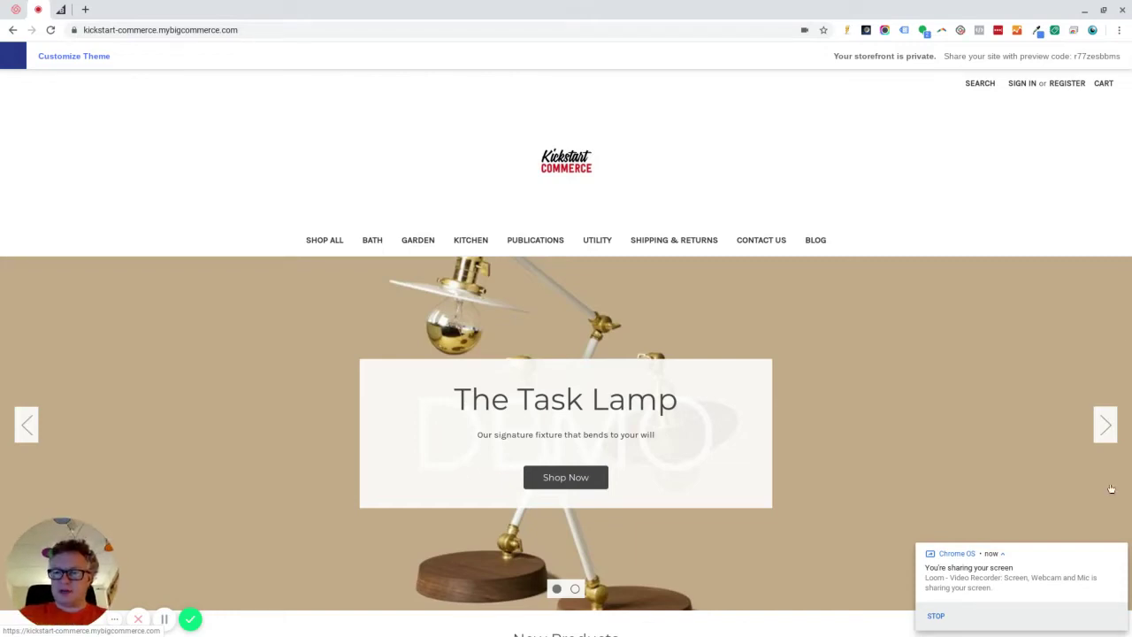
Dismiss the screen-sharing notification and head to the admin's Storefront > Logo page.
left_click(1122, 554)
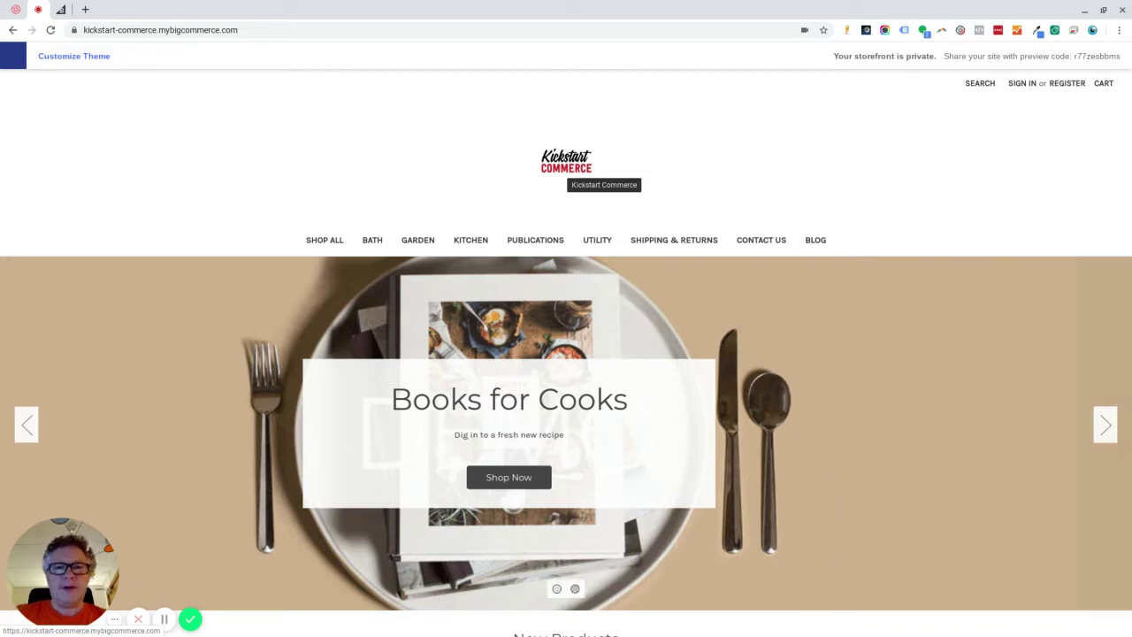
left_click(583, 174)
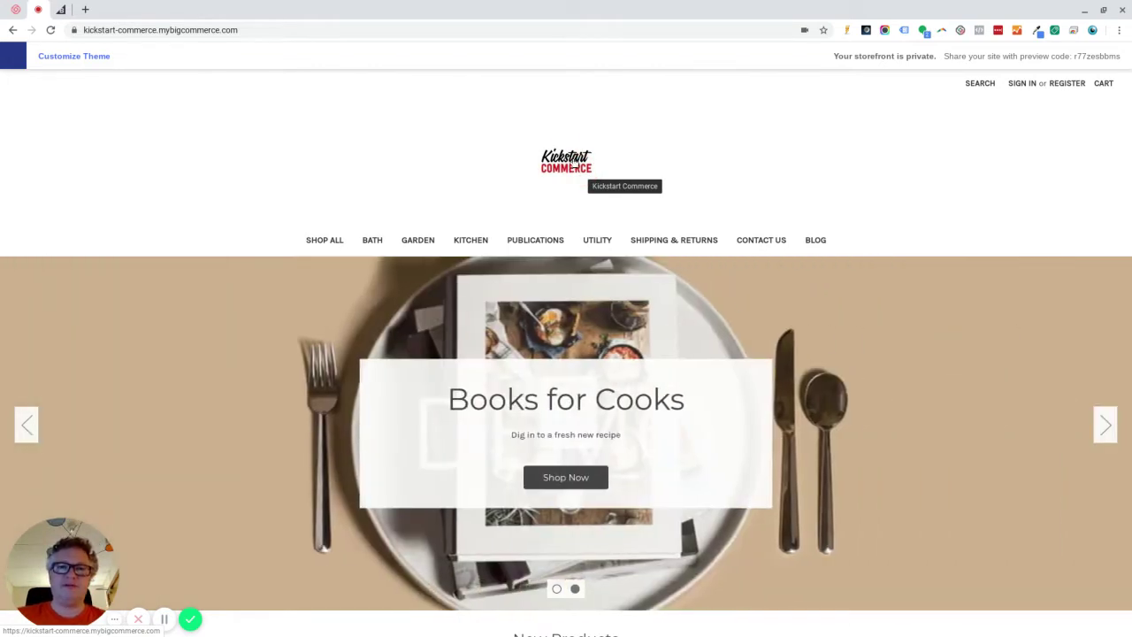
left_click(509, 160)
left_click(698, 181)
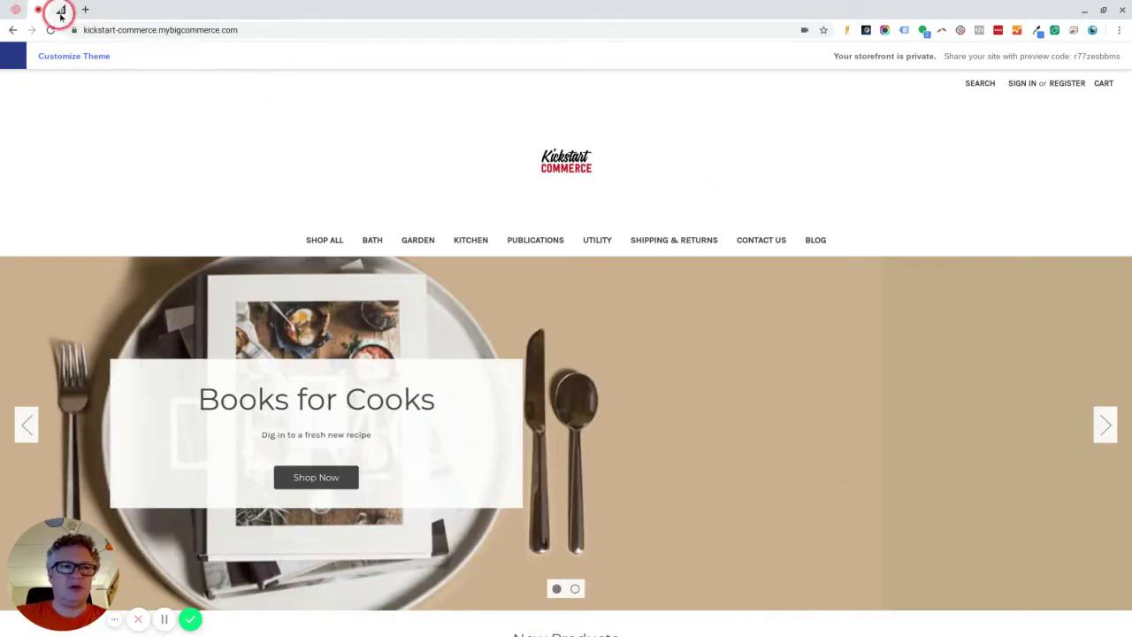
In the admin Storefront logo options, toggle the logo type to text and back to custom image.
left_click(61, 10)
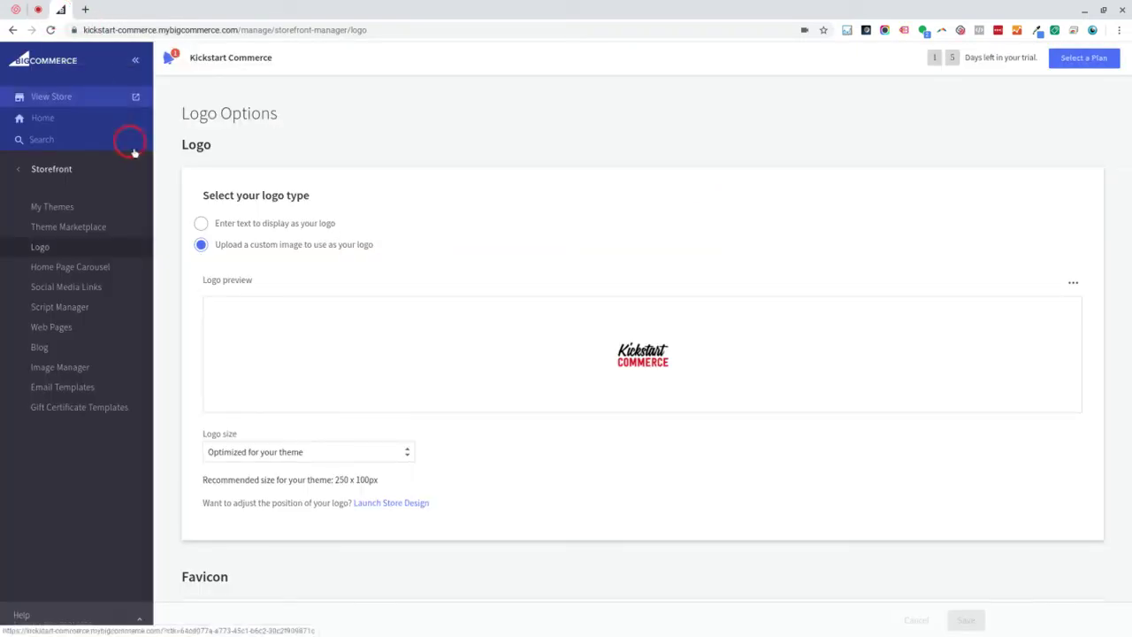
left_click(26, 168)
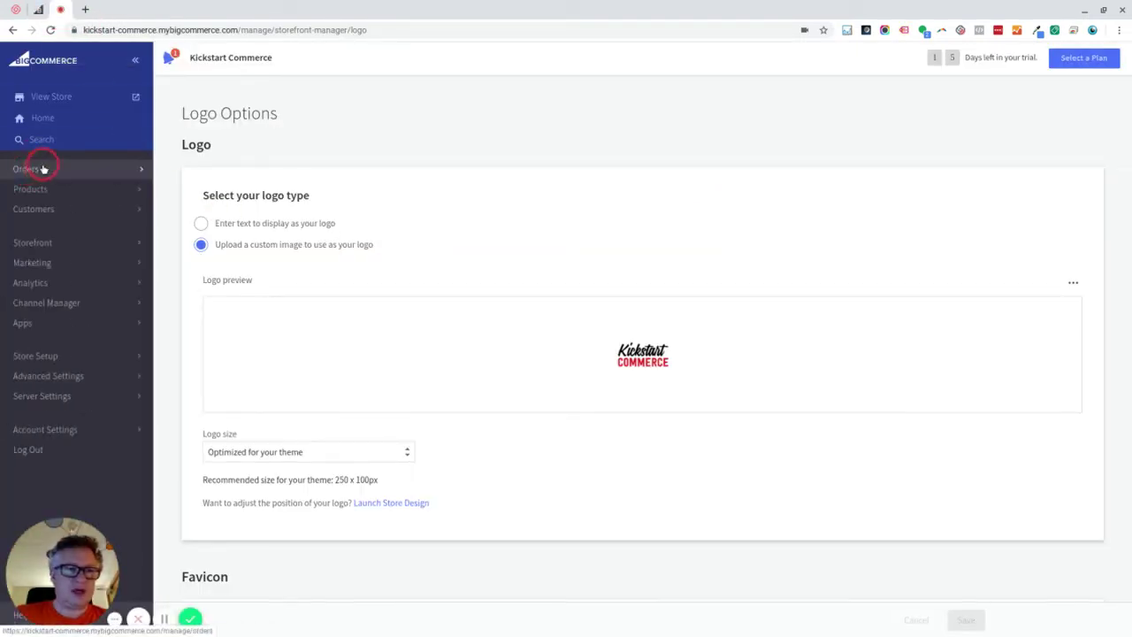
left_click(32, 249)
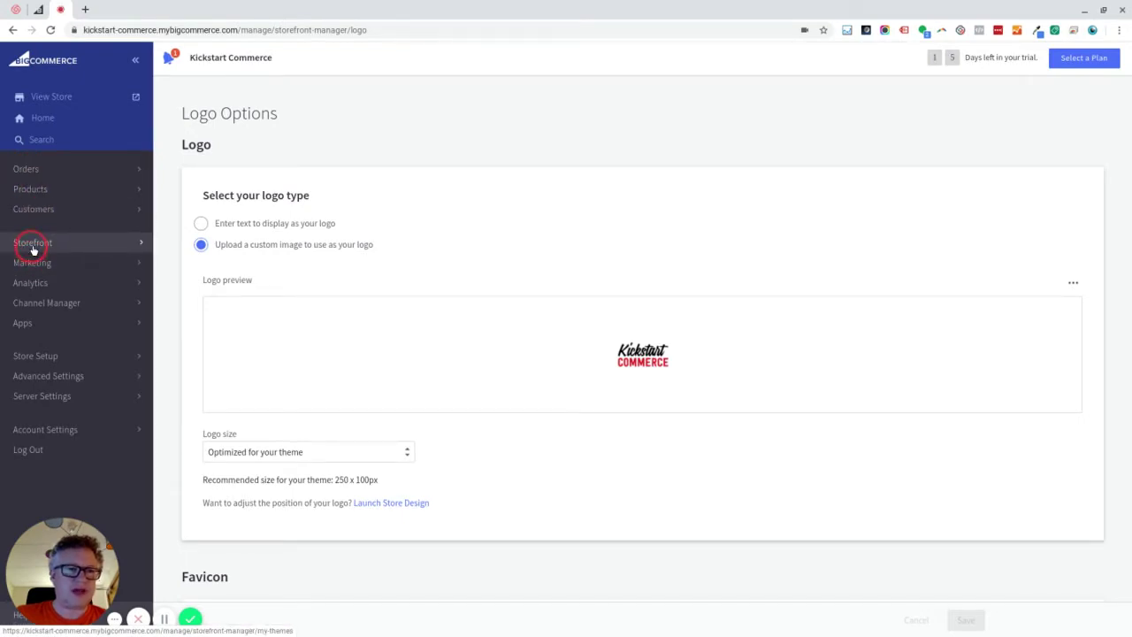
left_click(94, 248)
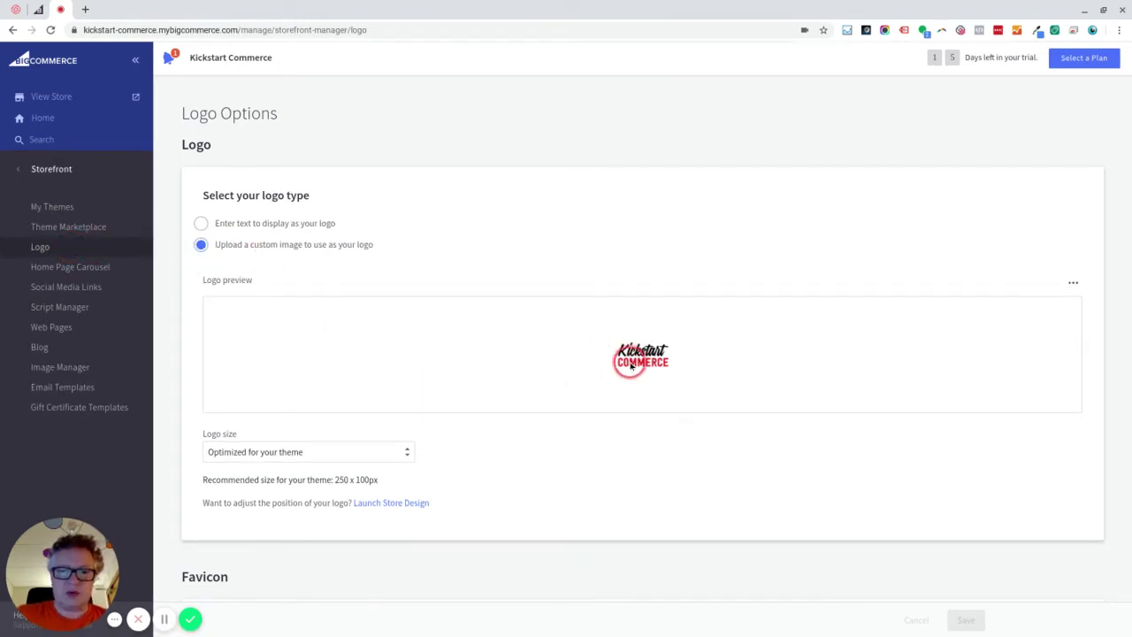
left_click(252, 227)
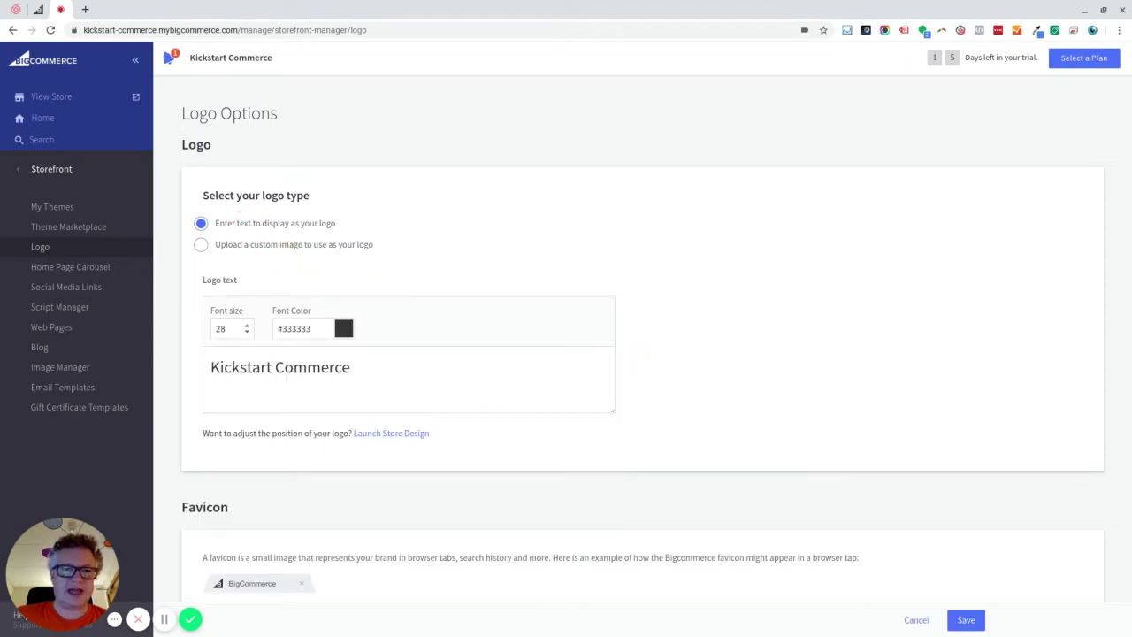
left_click(245, 244)
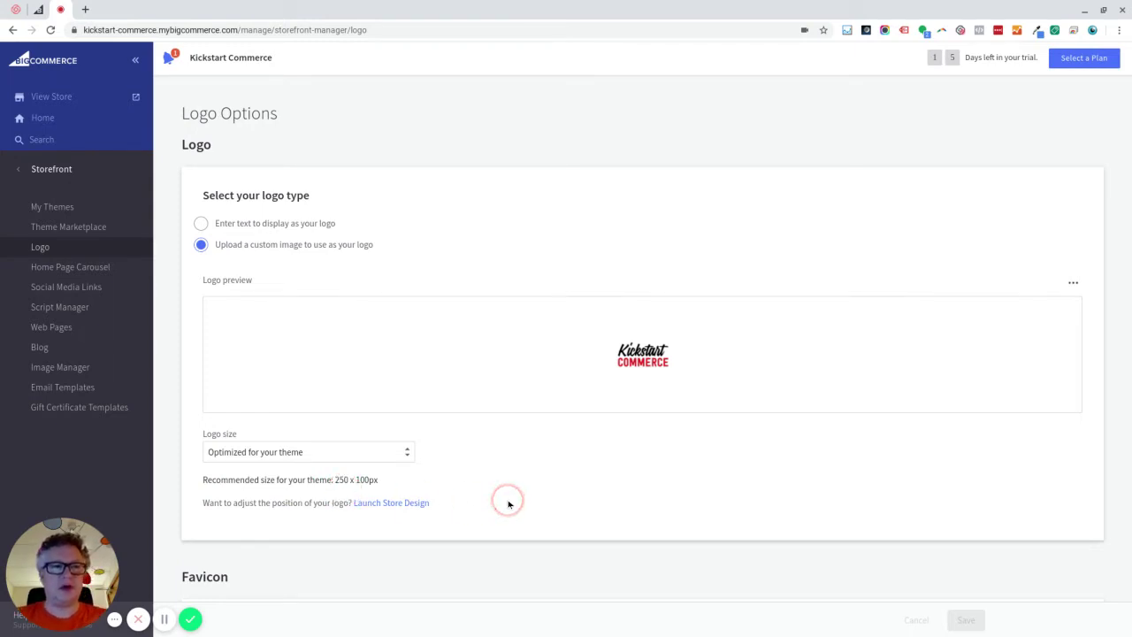
Visit My Themes, return to Logo options, then go back to the live storefront.
left_click(85, 215)
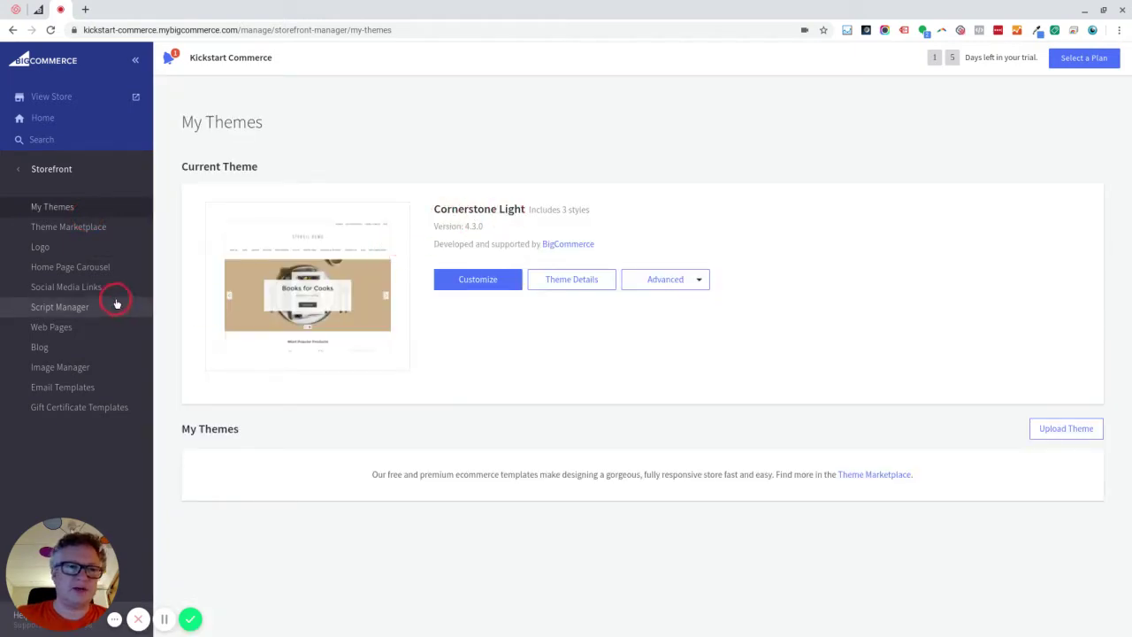
left_click(57, 255)
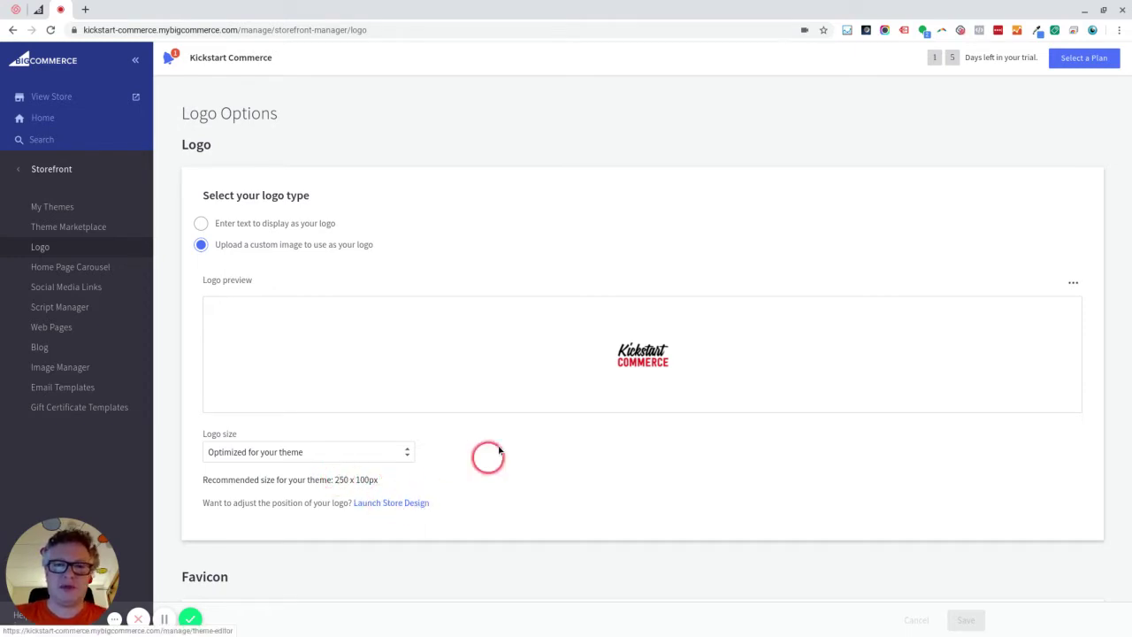
left_click(37, 10)
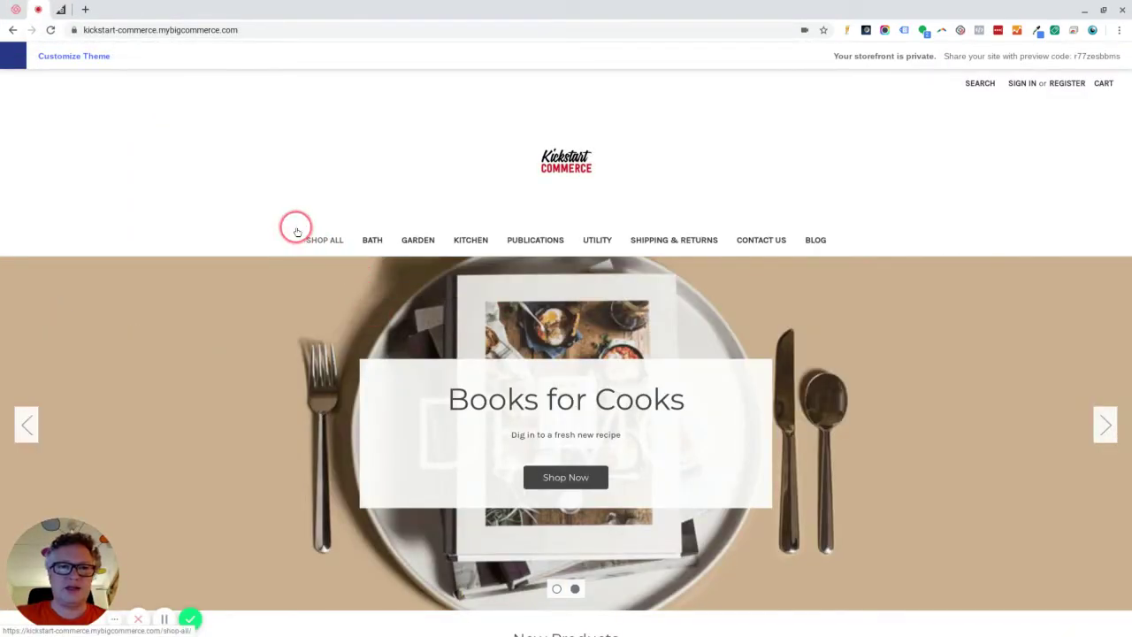
Open DevTools from the hero image and pick the header logo, shown at 145 × 100.
scroll(243, 198, "down", 1)
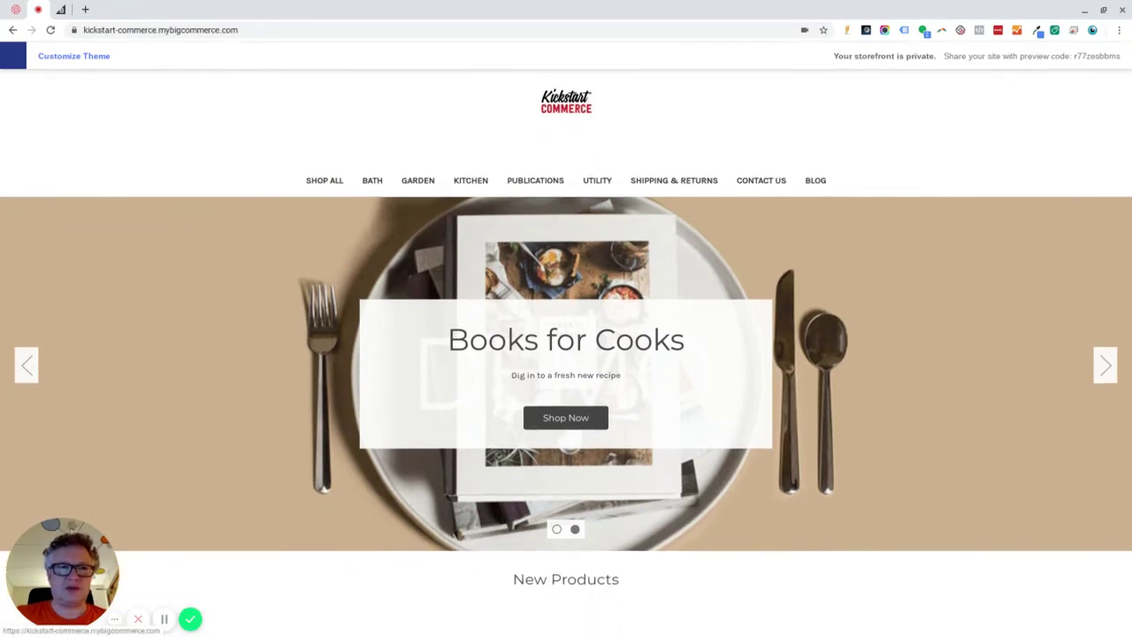
right_click(245, 202)
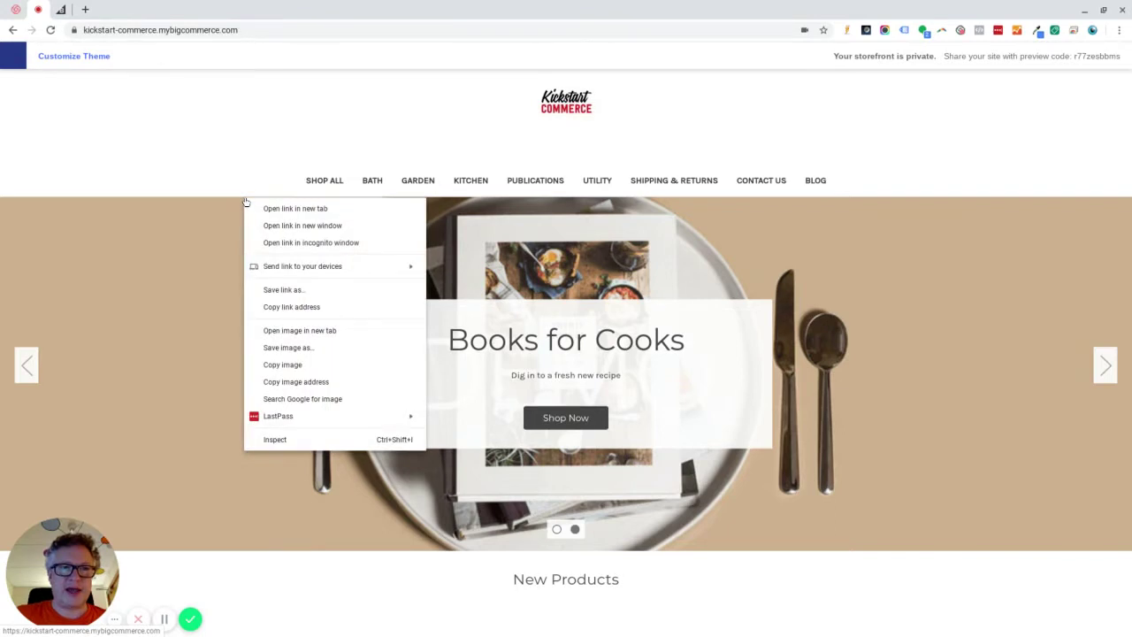
left_click(307, 382)
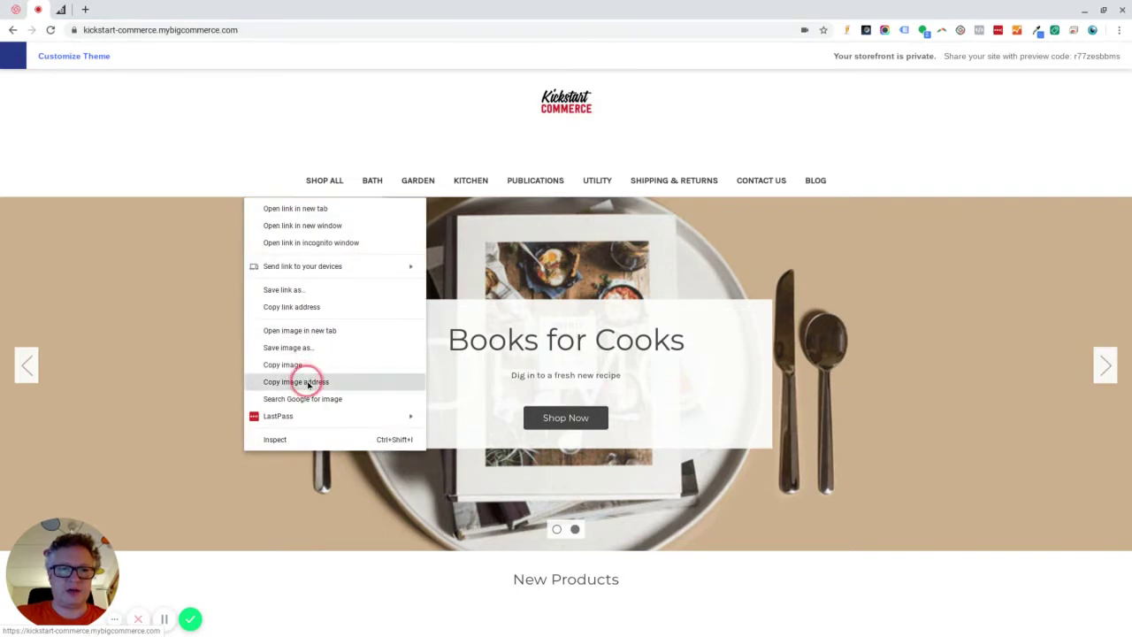
left_click(292, 439)
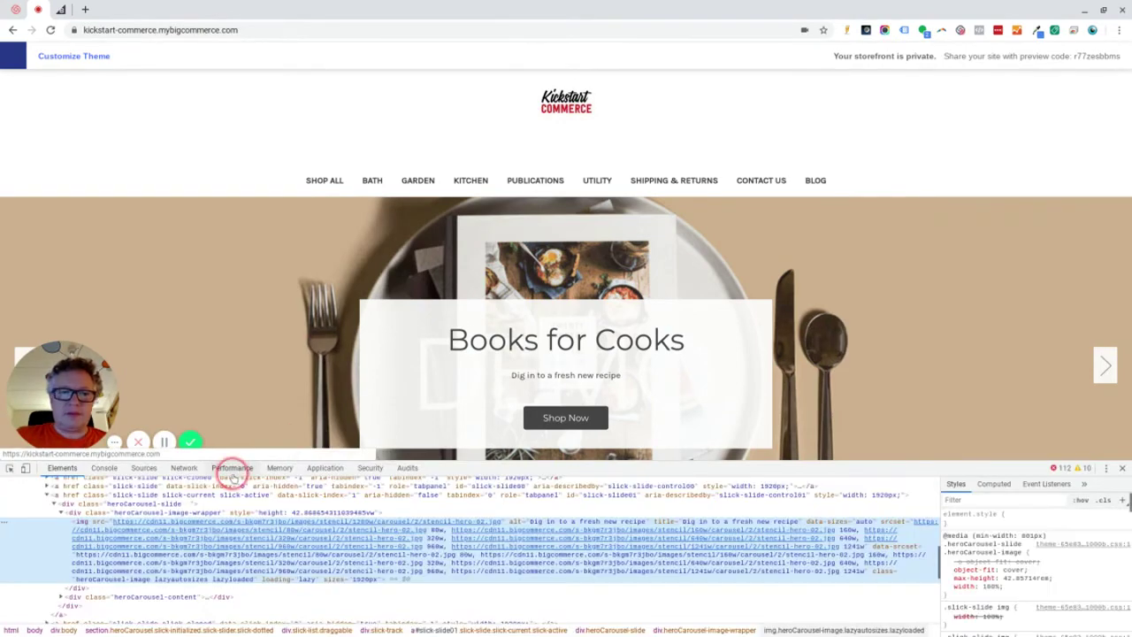
left_click(11, 470)
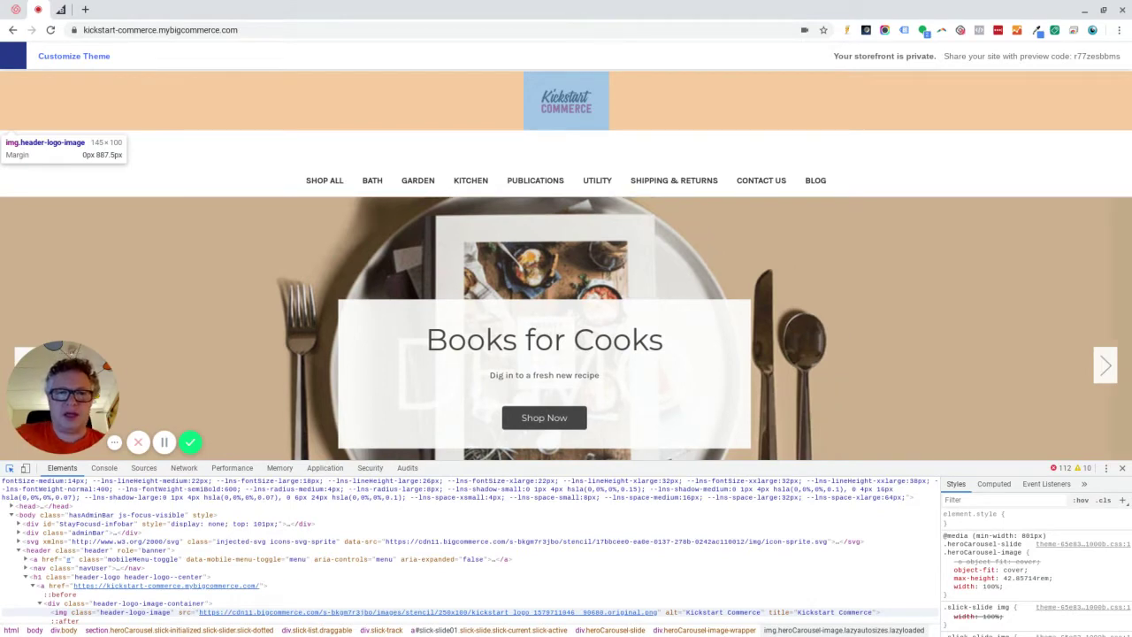
Select img.header-logo-image and re-pick the header logo to recheck its displayed size.
left_click(552, 115)
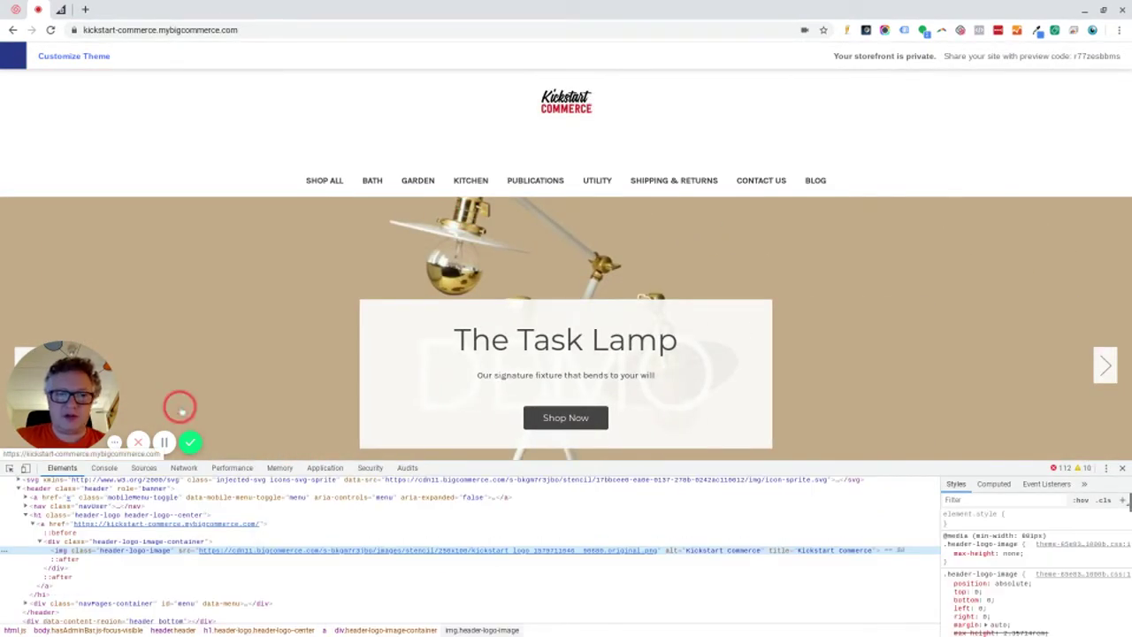
left_click(10, 469)
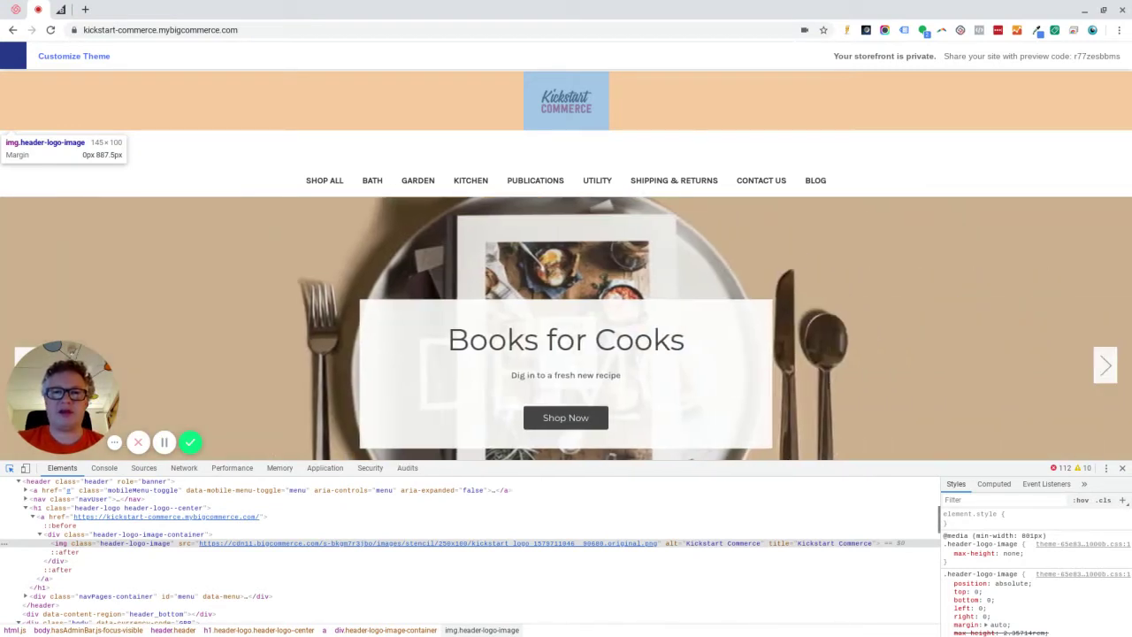
left_click(549, 91)
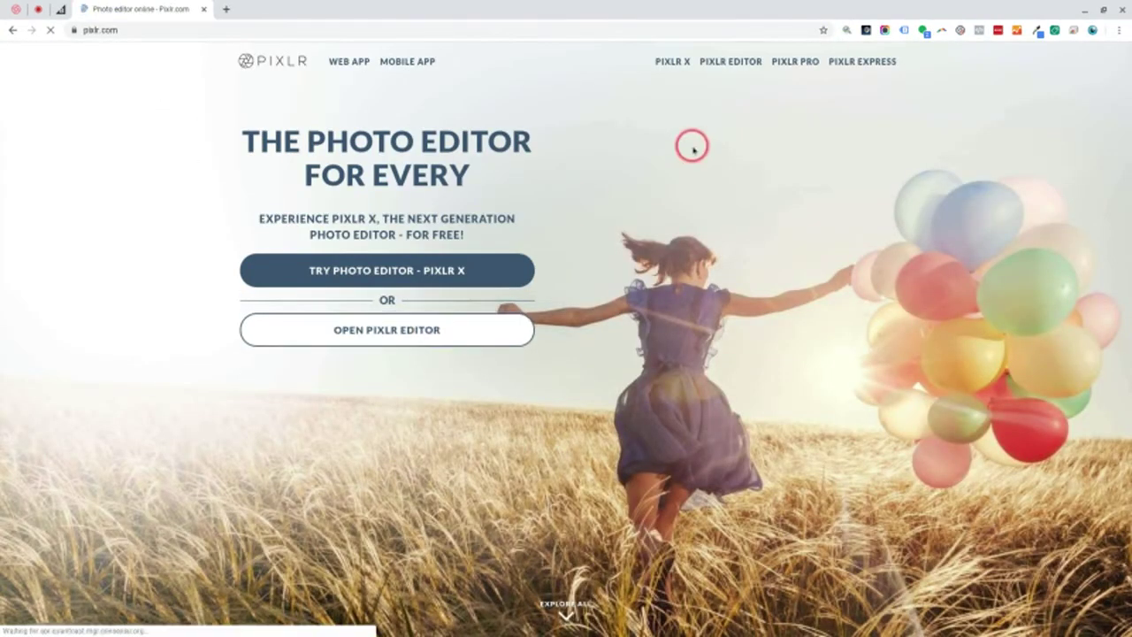
Launch Pixlr X and open logo-plain.png from the Brand folder on its canvas.
left_click(412, 271)
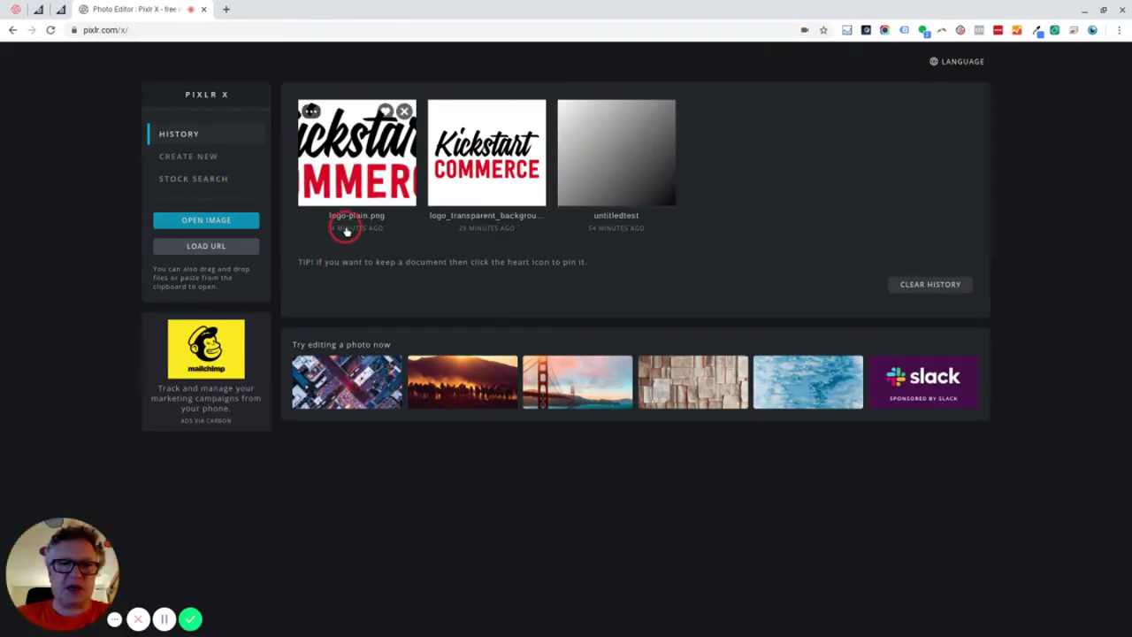
left_click(215, 223)
left_click(493, 309)
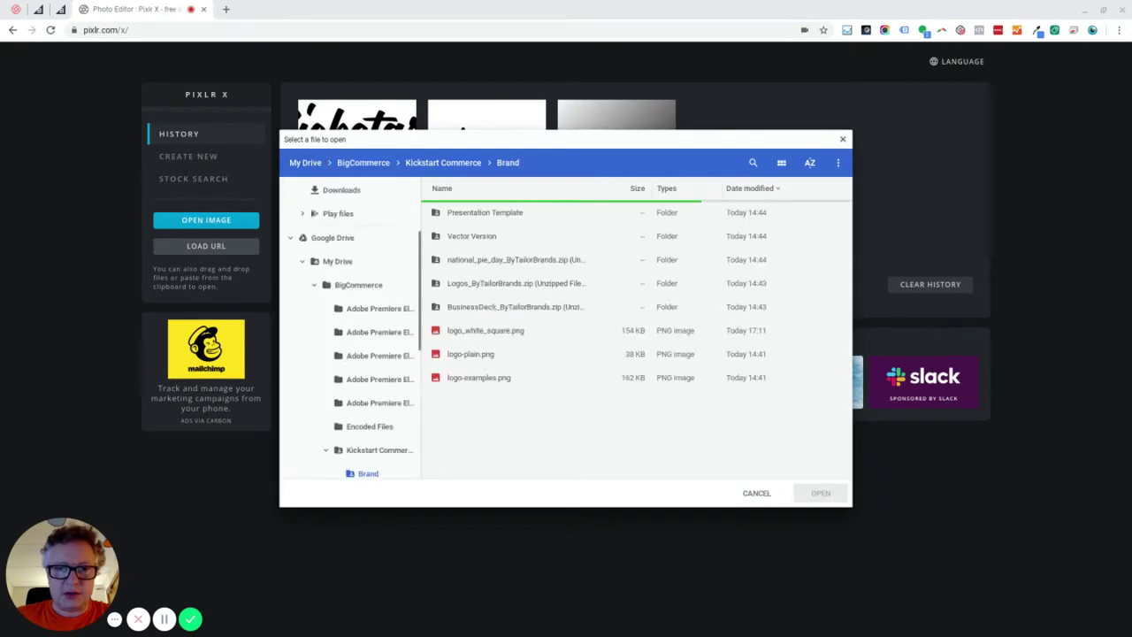
left_click(483, 353)
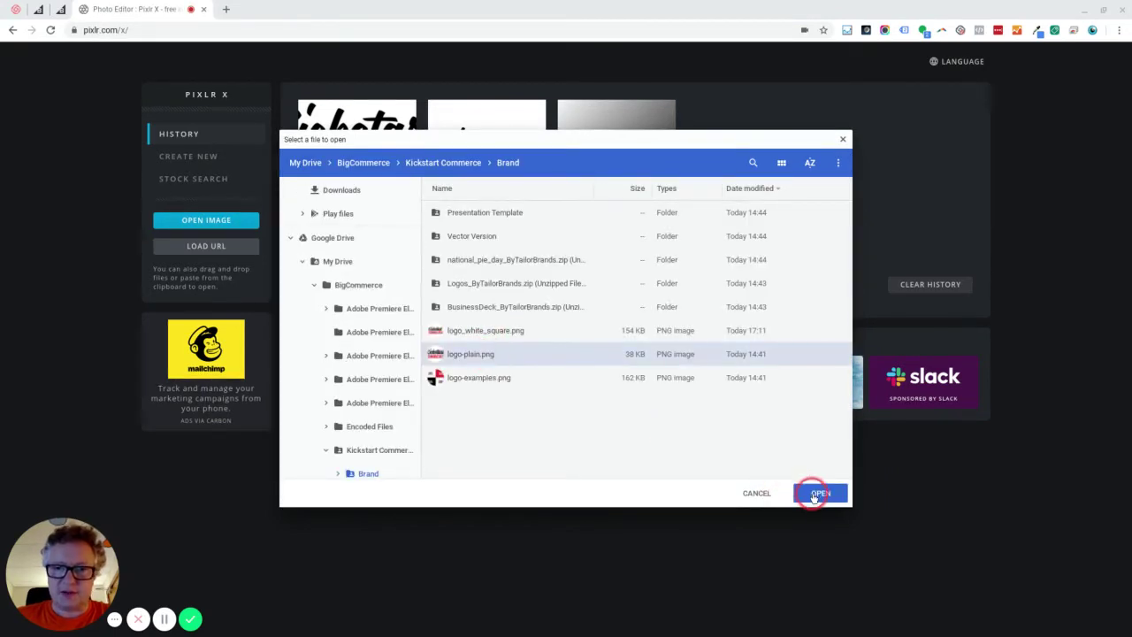
left_click(818, 492)
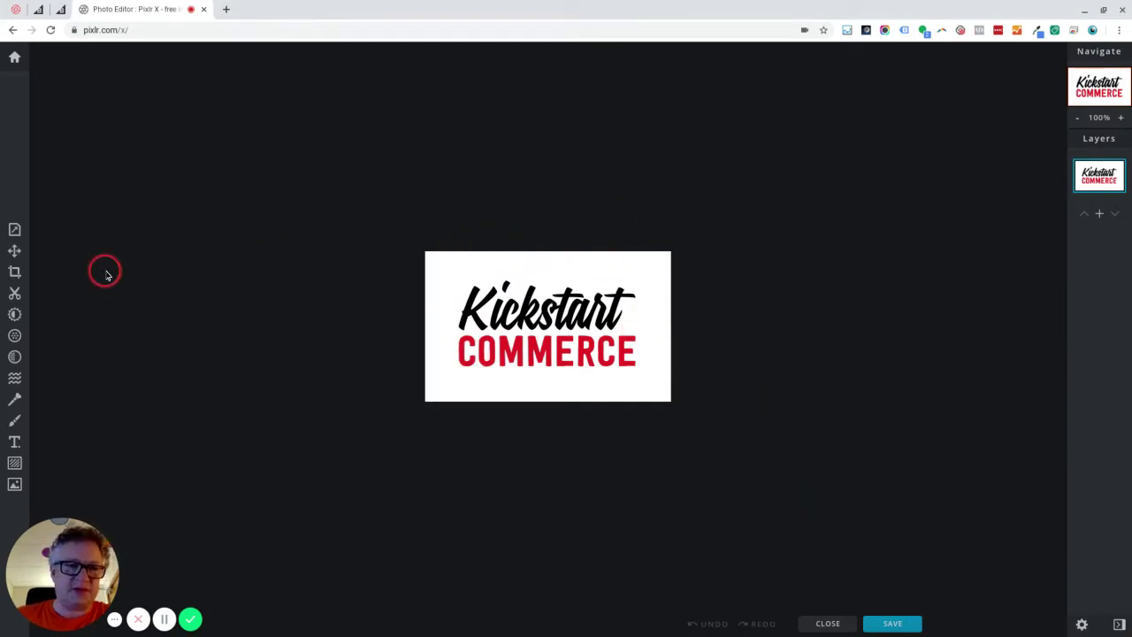
Crop the logo to 313 × 159, trimming the grey margin around the Kickstart Commerce wordmark.
left_click(15, 274)
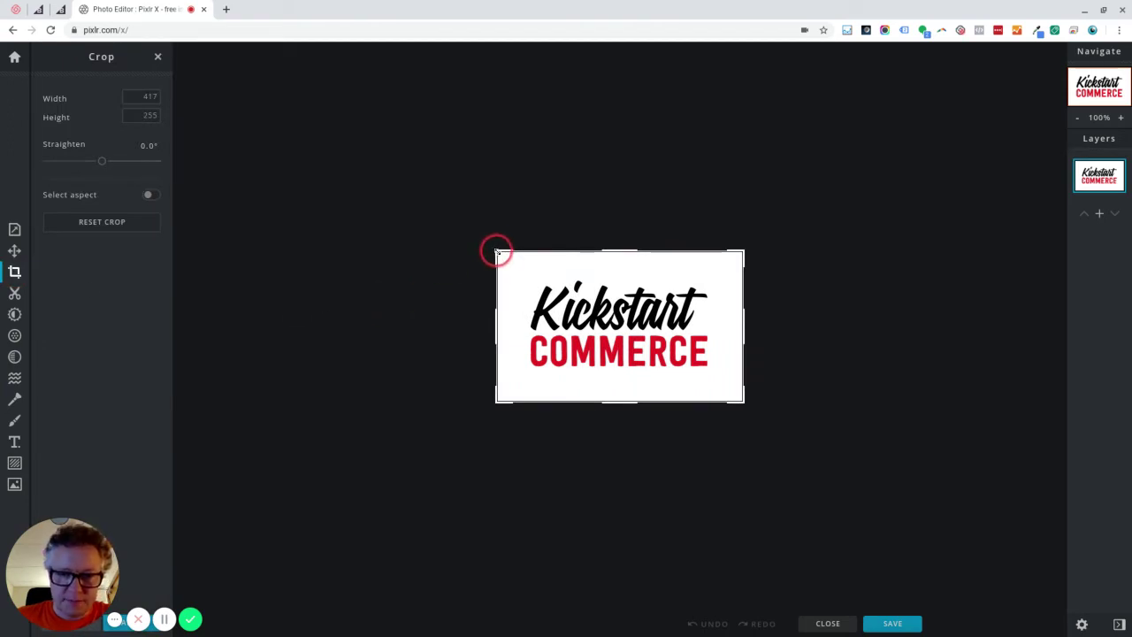
left_click_drag(496, 252, 527, 281)
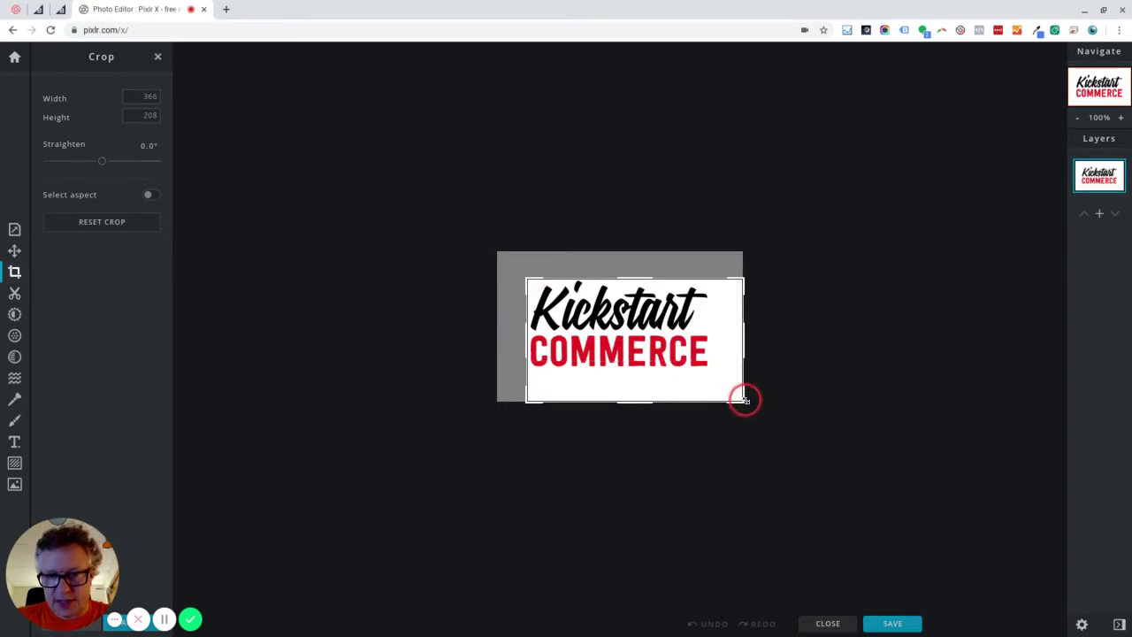
left_click_drag(744, 403, 714, 374)
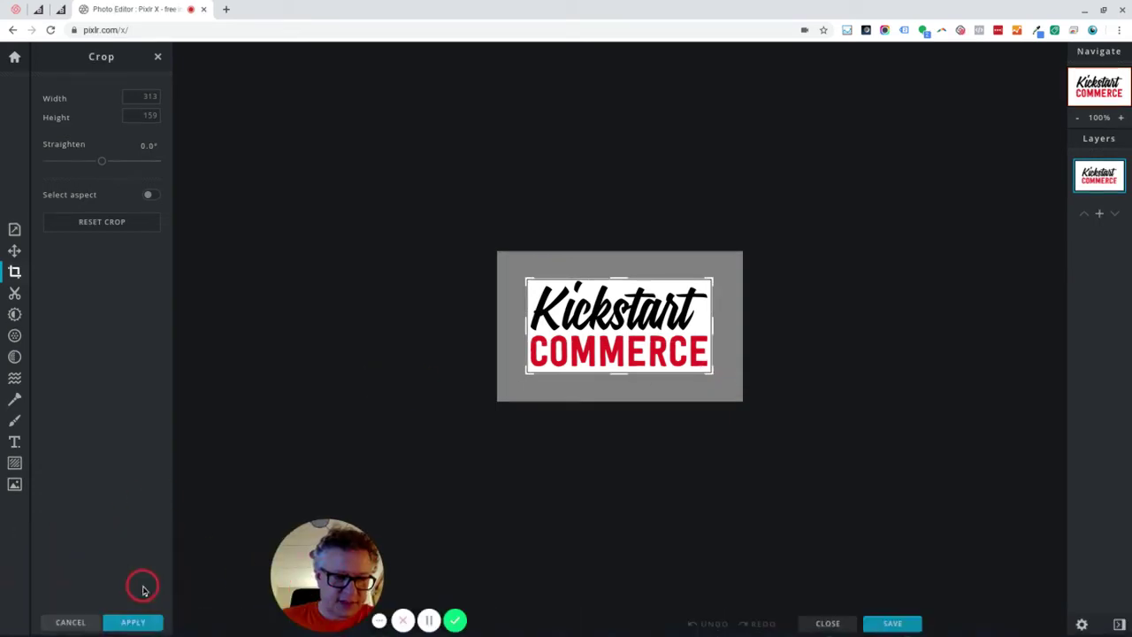
left_click(132, 622)
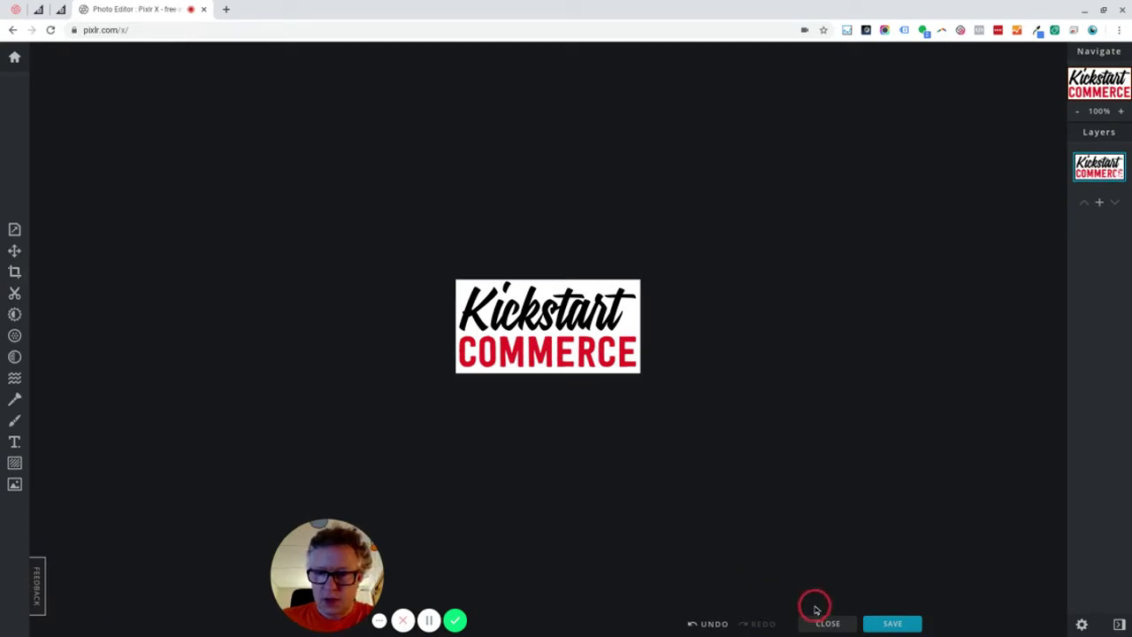
Export the cropped logo in PNG format and start its download.
left_click(887, 624)
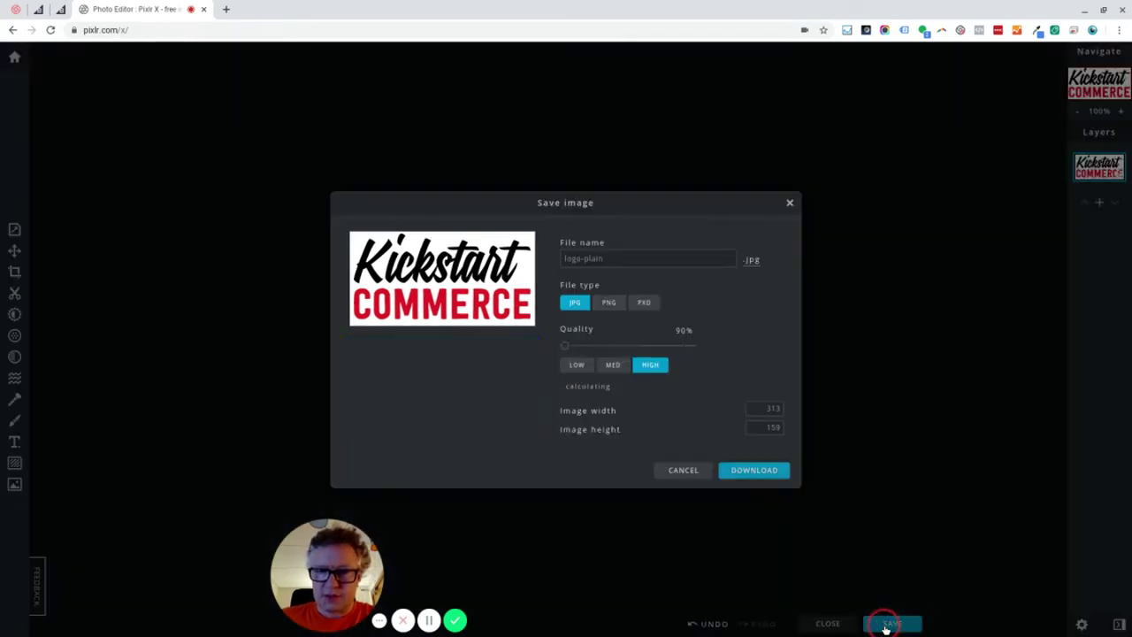
left_click(608, 302)
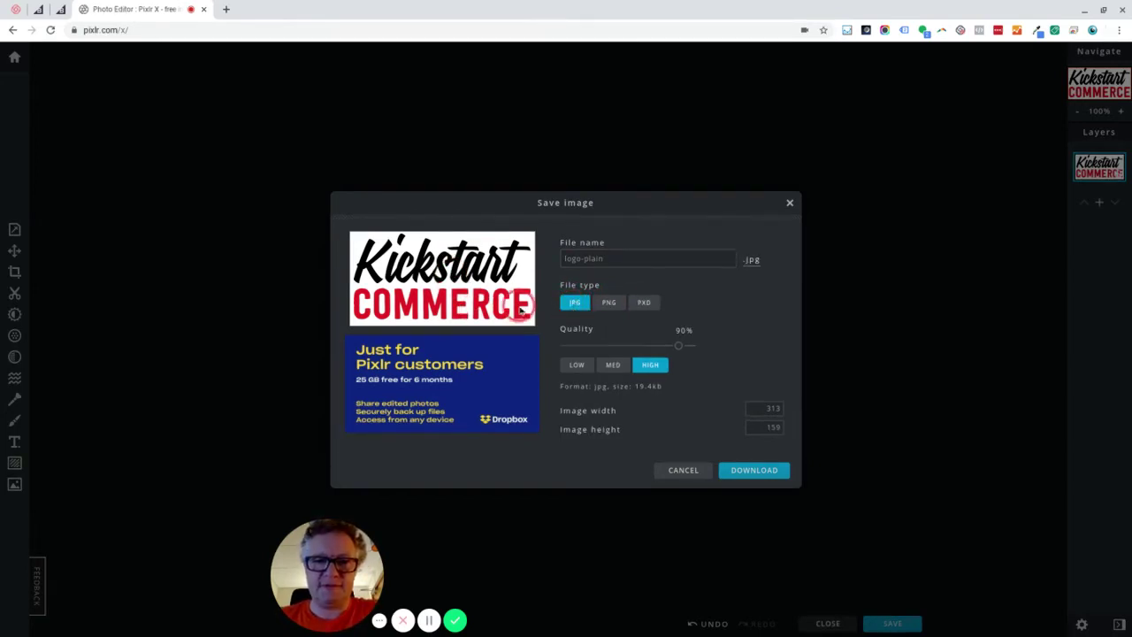
left_click(610, 303)
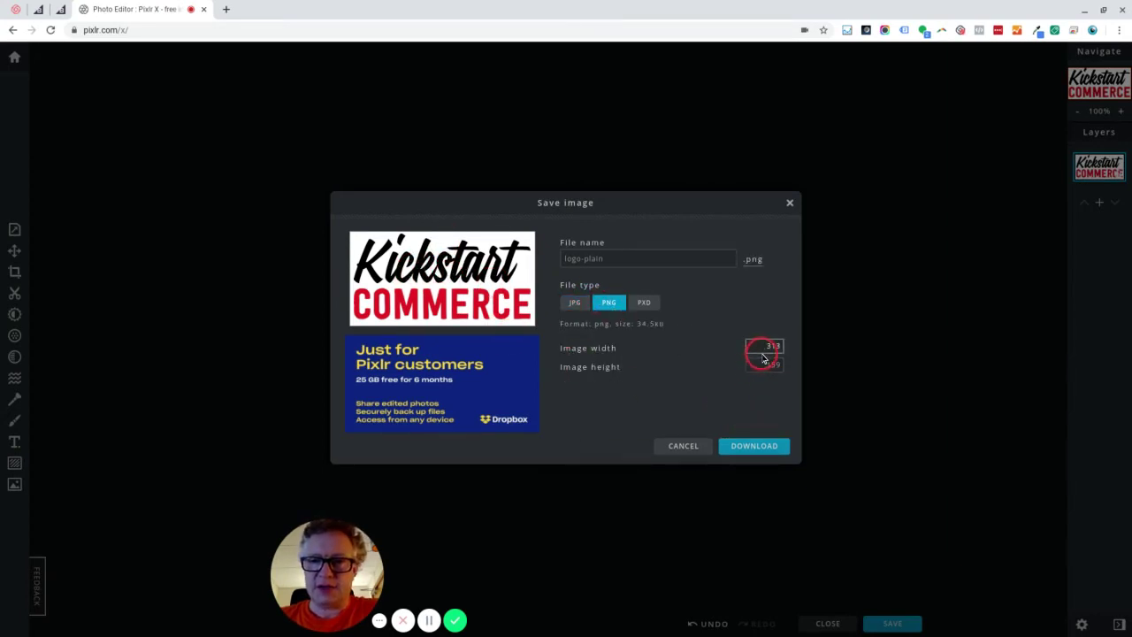
left_click(615, 365)
left_click(766, 348)
left_click(780, 362)
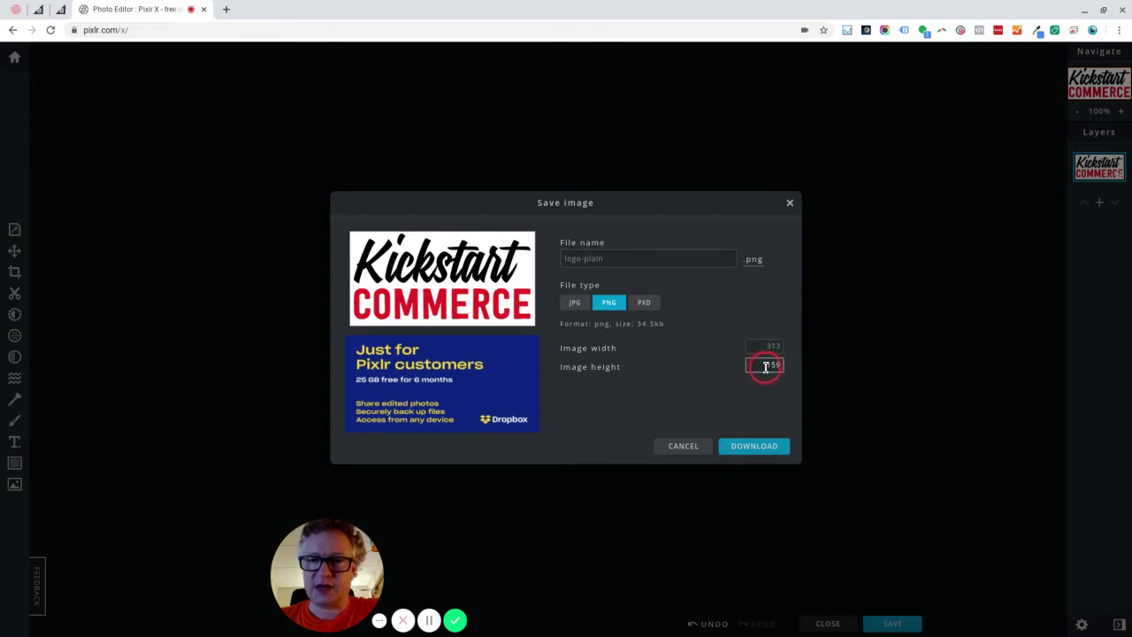
left_click(768, 447)
left_click(458, 328)
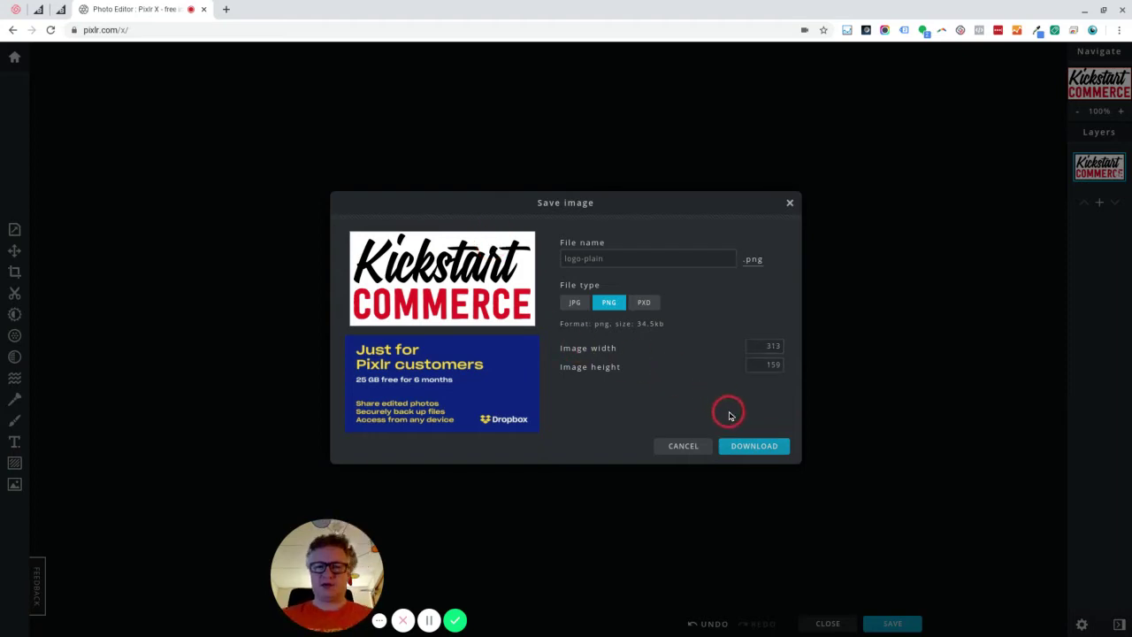
left_click(747, 447)
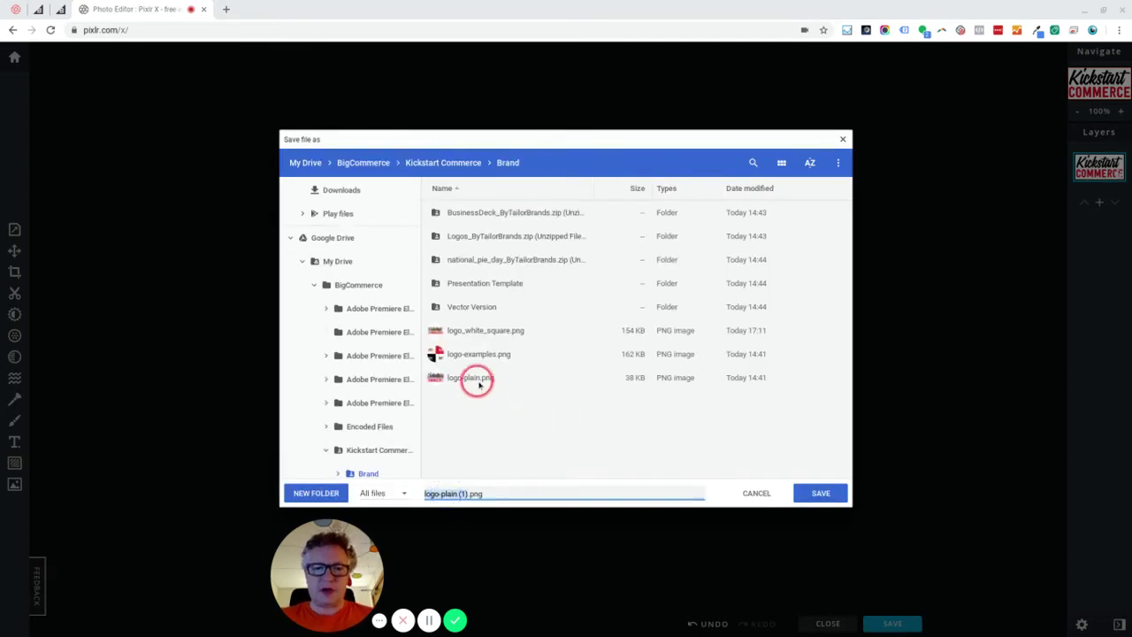
Save it over the existing logo-plain.png in the Brand folder and close the confirmation.
left_click(479, 383)
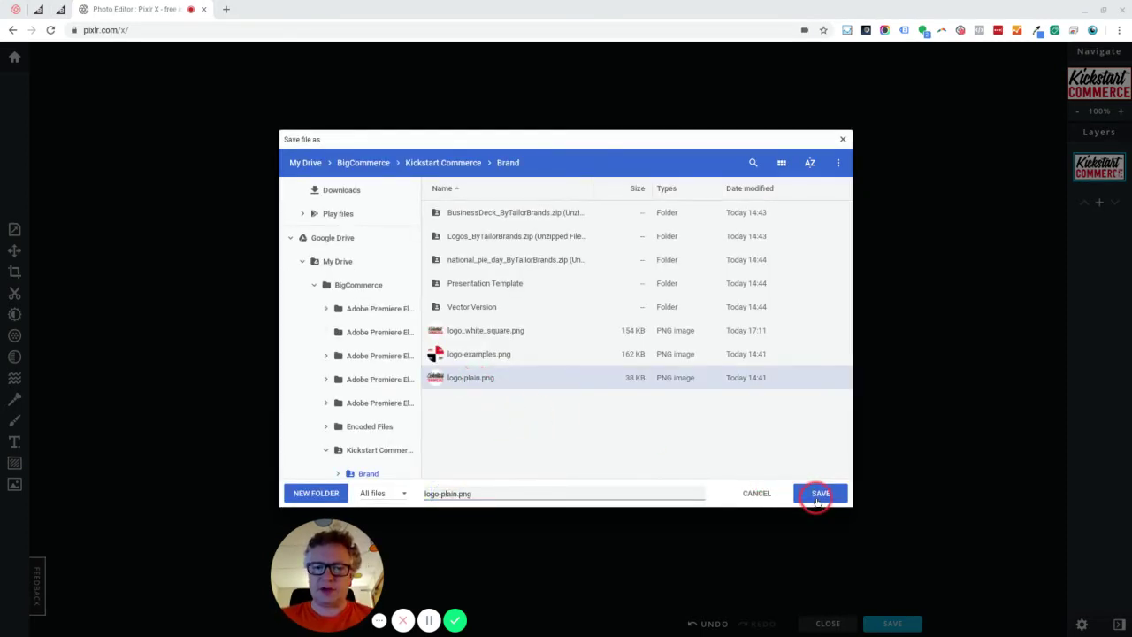
left_click(815, 497)
left_click(662, 348)
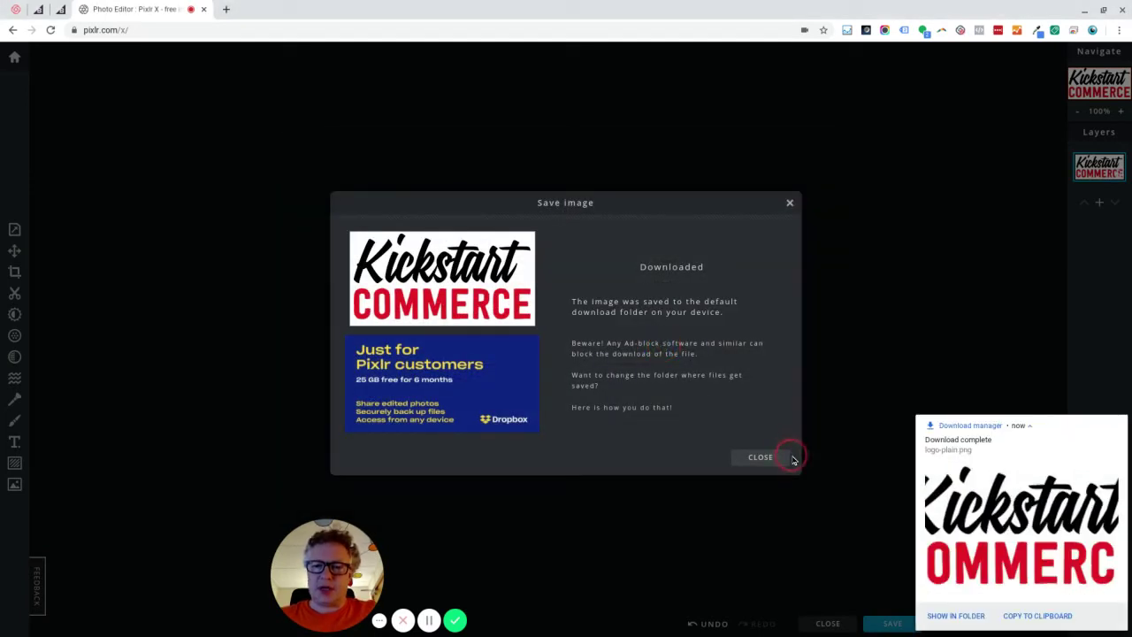
left_click(762, 457)
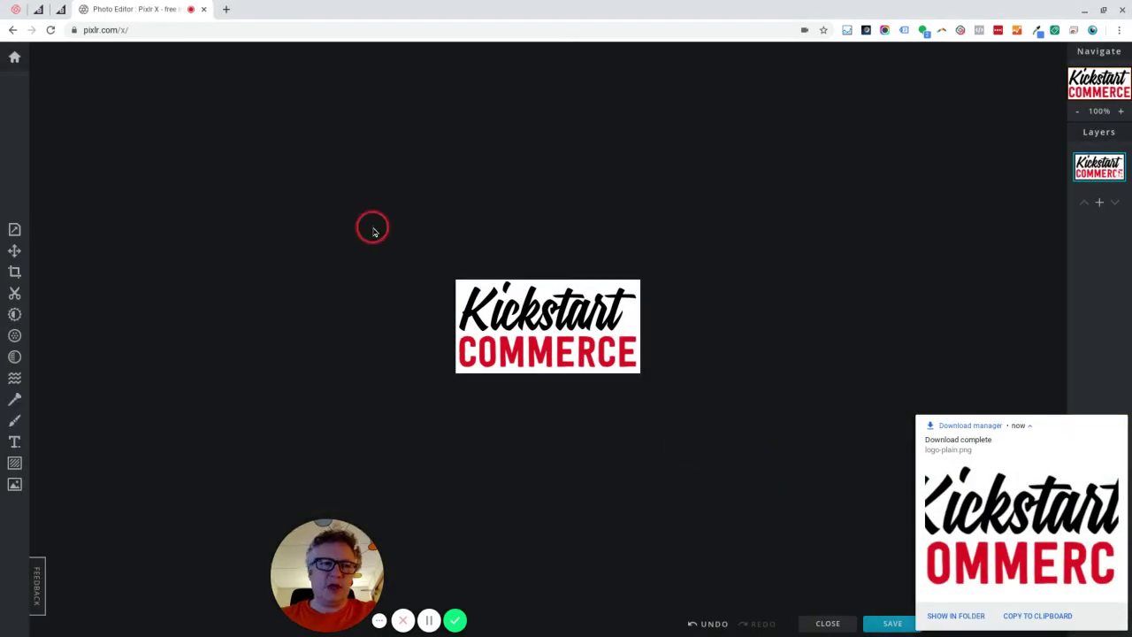
On the Logo Options page, replace the logo image with the cropped logo-plain.png and save.
left_click(39, 10)
left_click(60, 10)
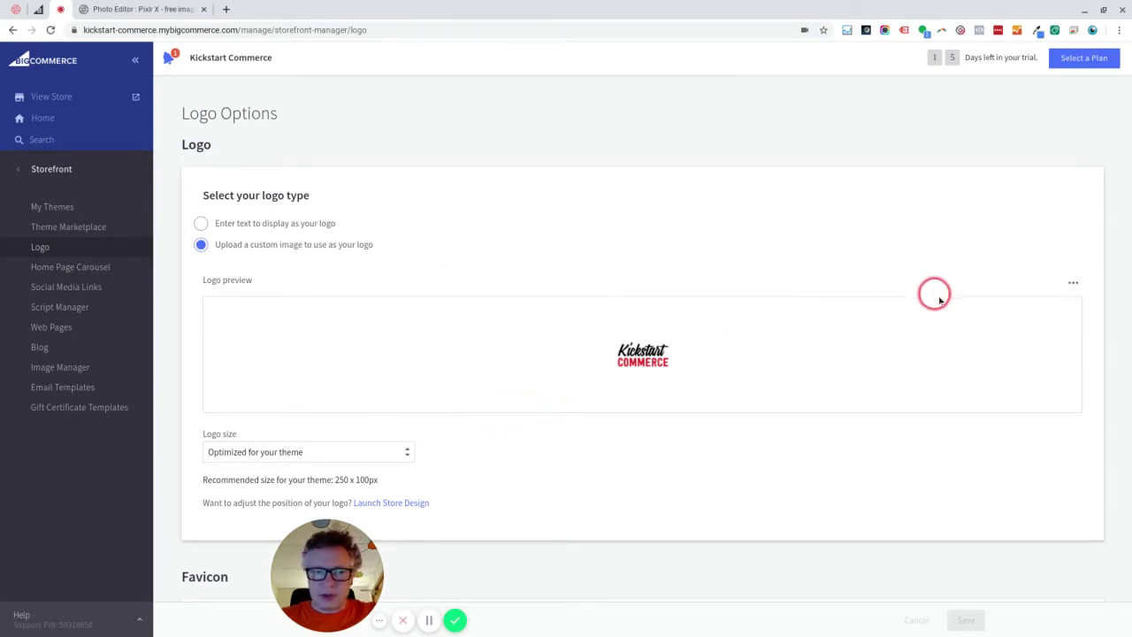
left_click(1072, 285)
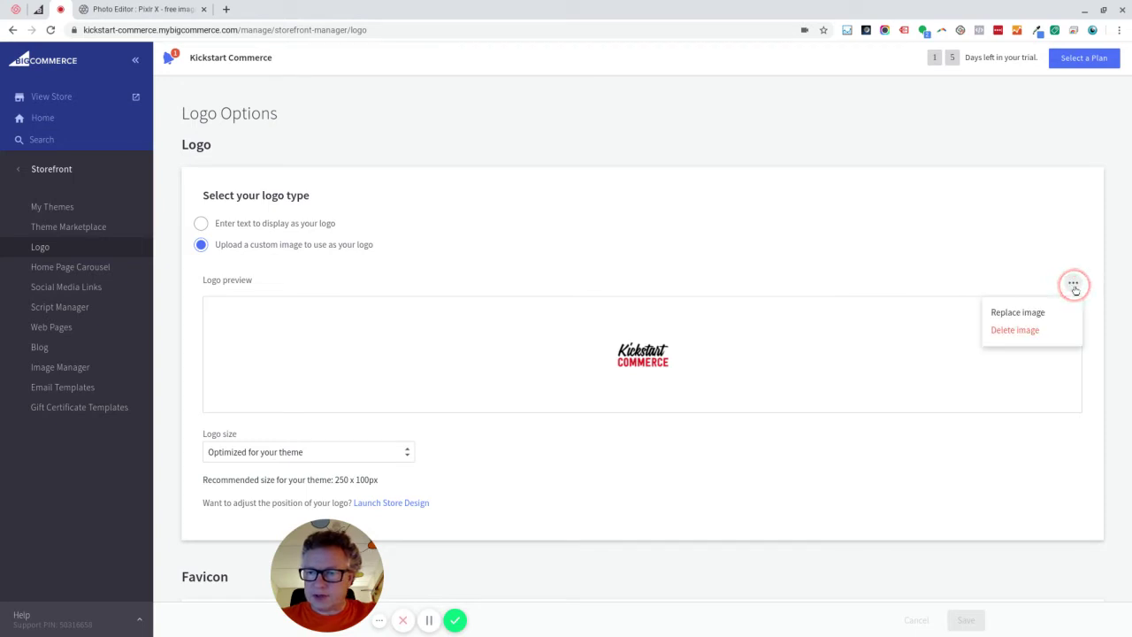
left_click(1033, 314)
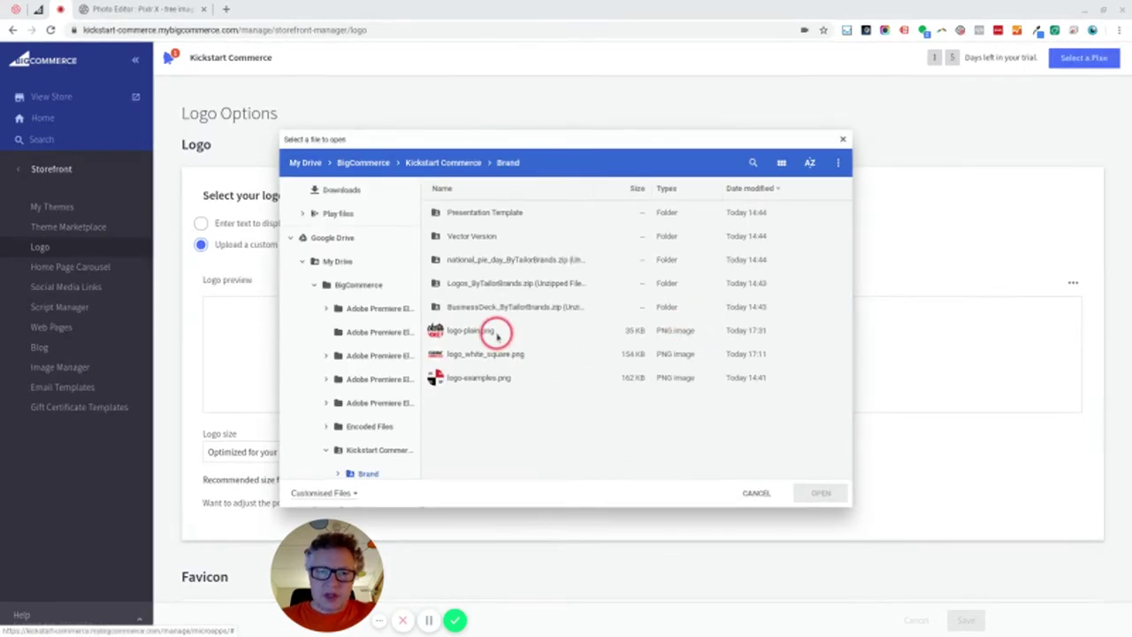
left_click(495, 330)
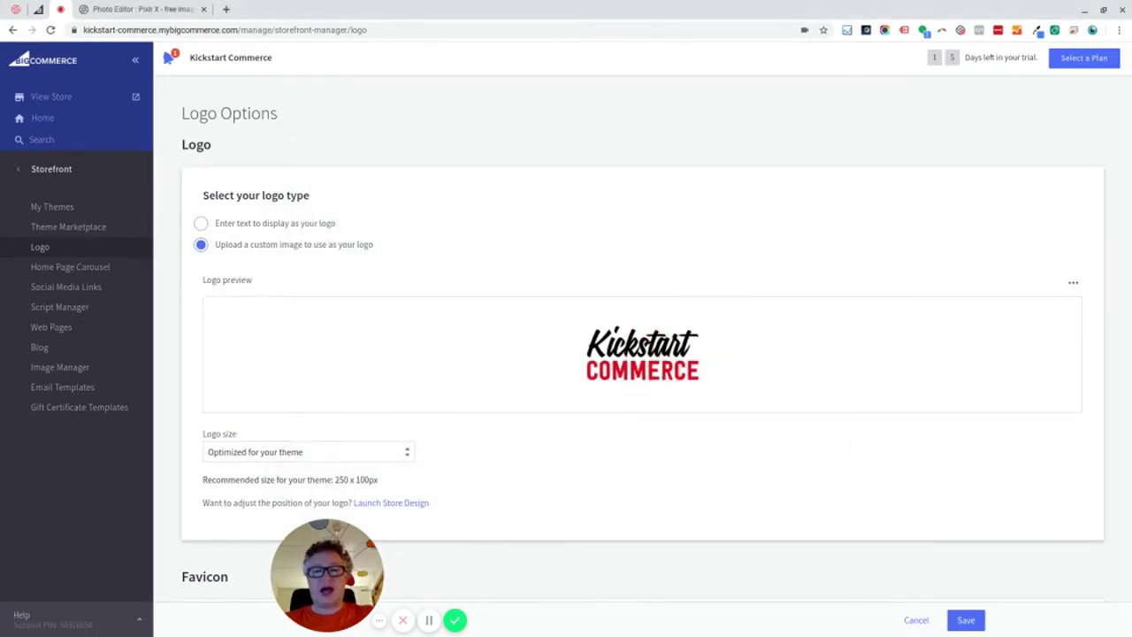
left_click(966, 621)
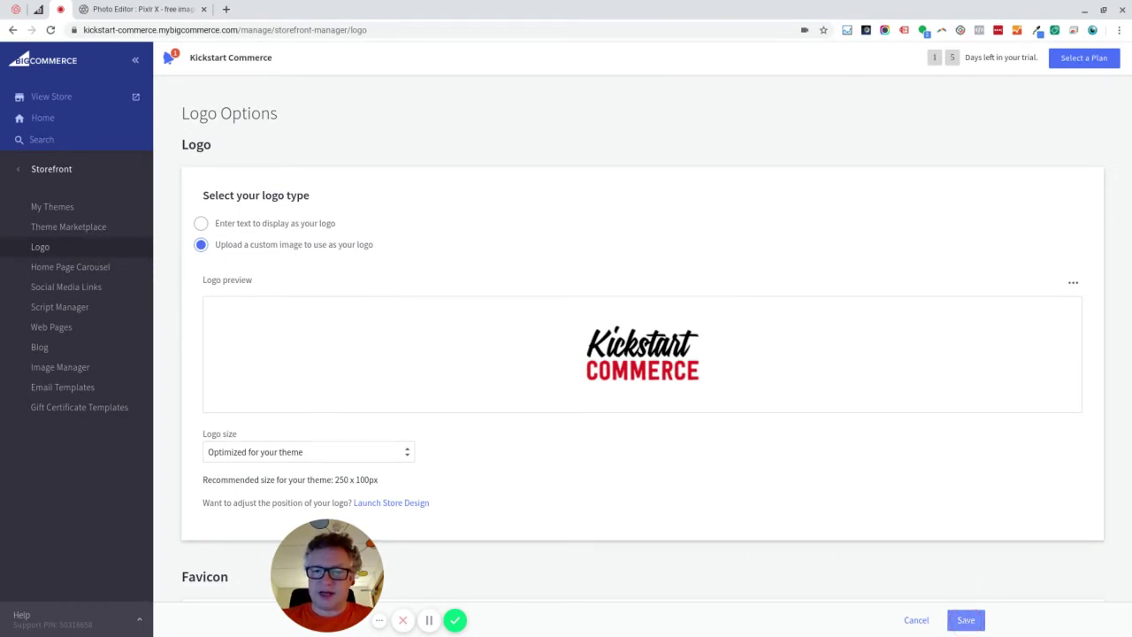
left_click(966, 621)
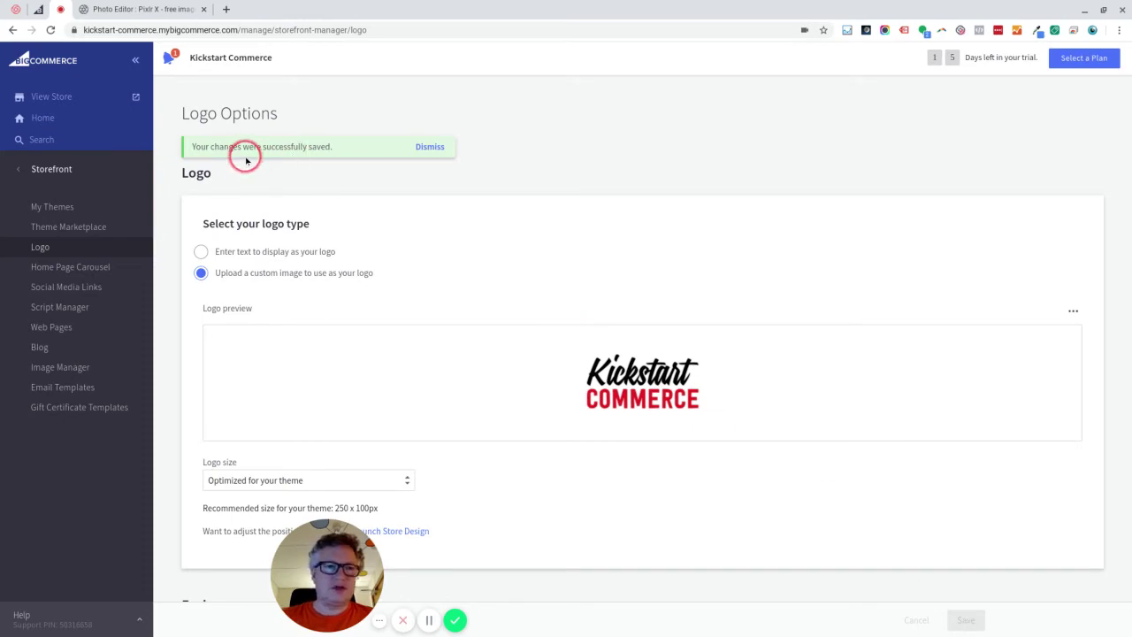
Return to the storefront and scroll to review the larger cropped logo in the header.
left_click(40, 10)
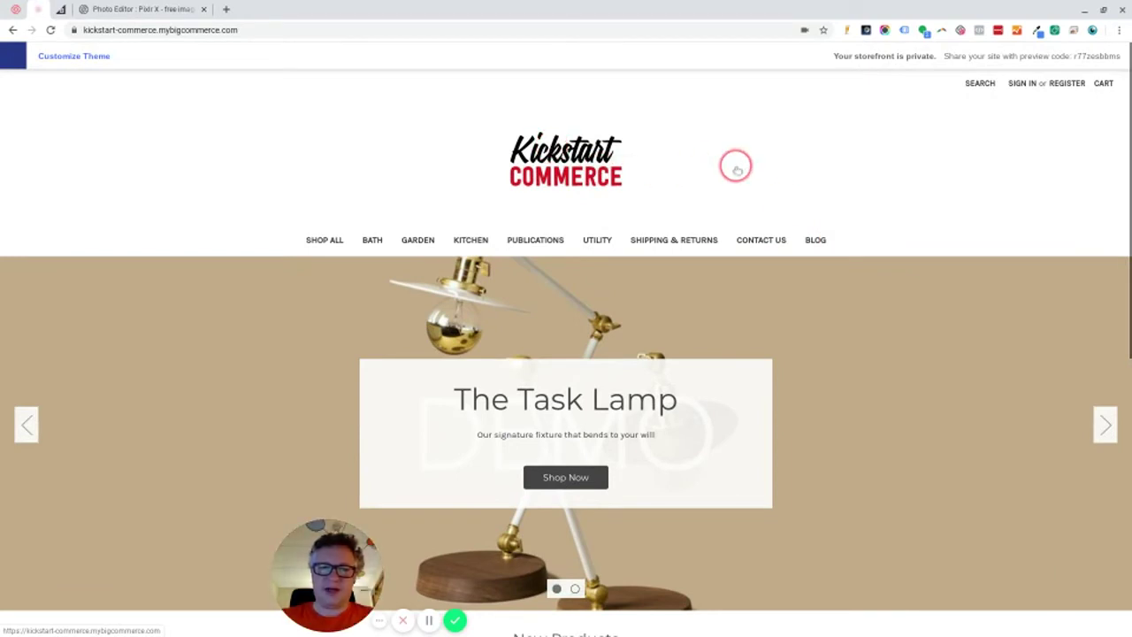
scroll(738, 171, "down", 5)
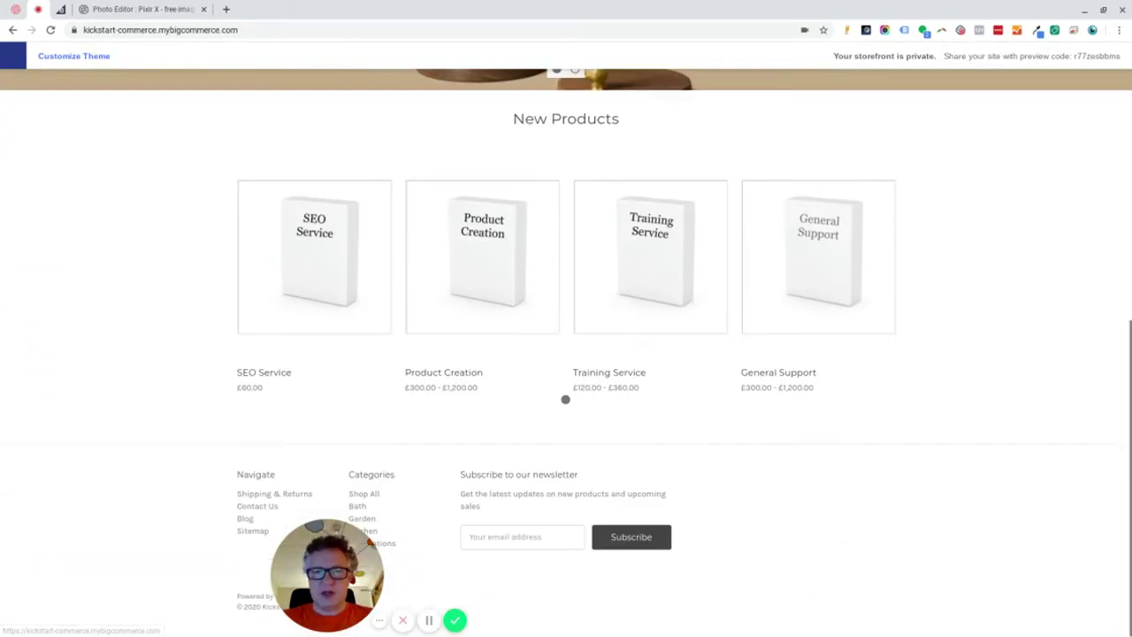
scroll(565, 398, "up", 5)
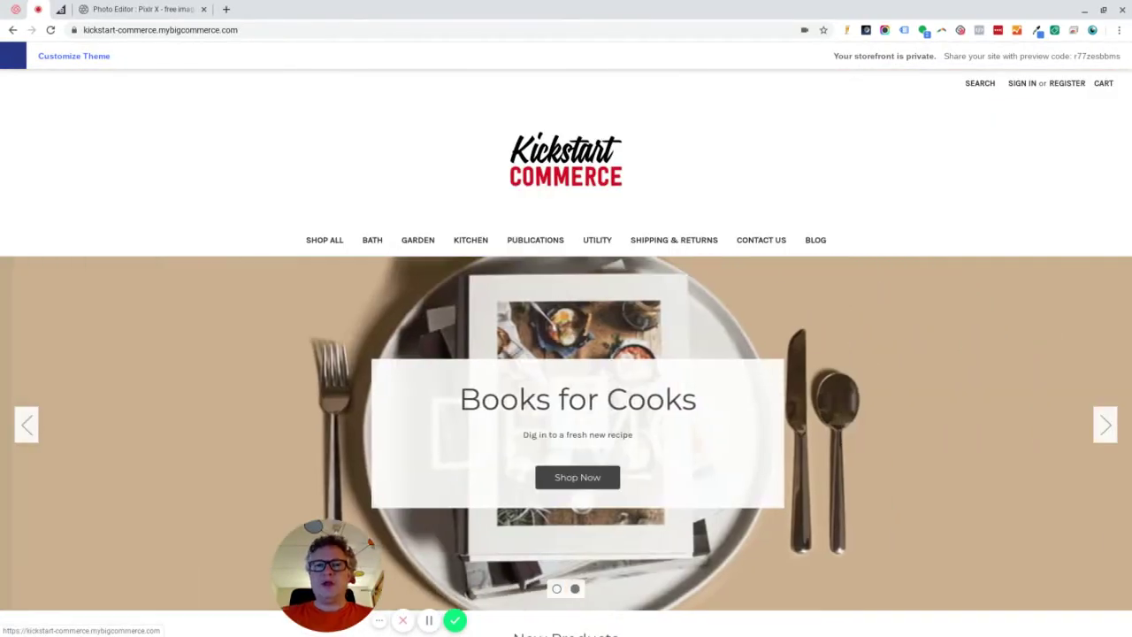
Inspect the header logo and select its img element loading logo-plain.png.
right_click(546, 169)
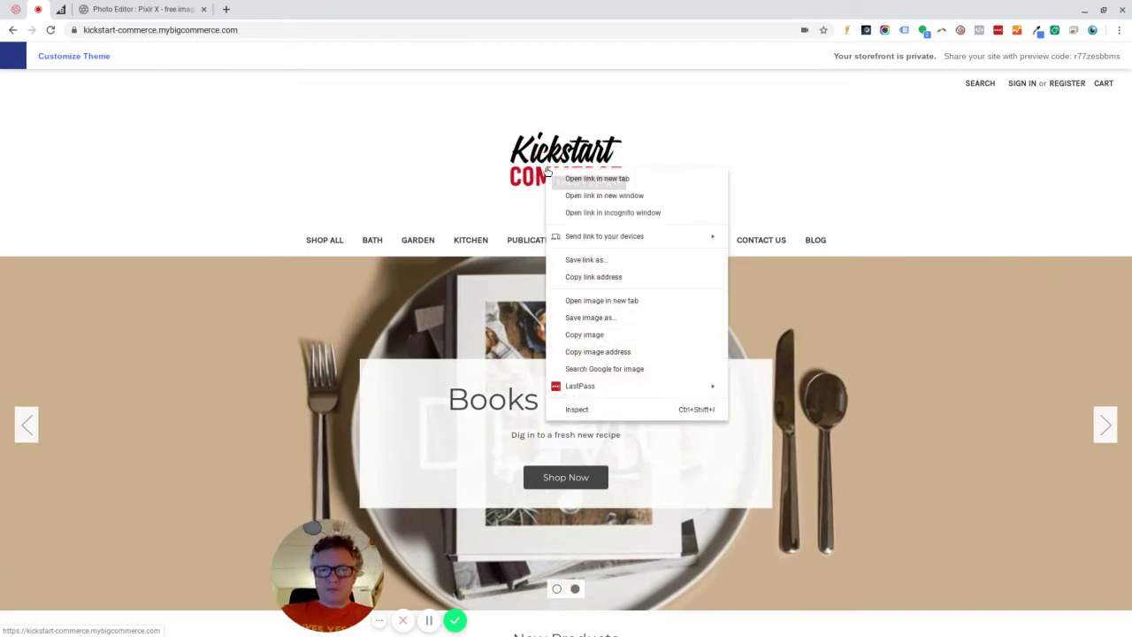
left_click(599, 407)
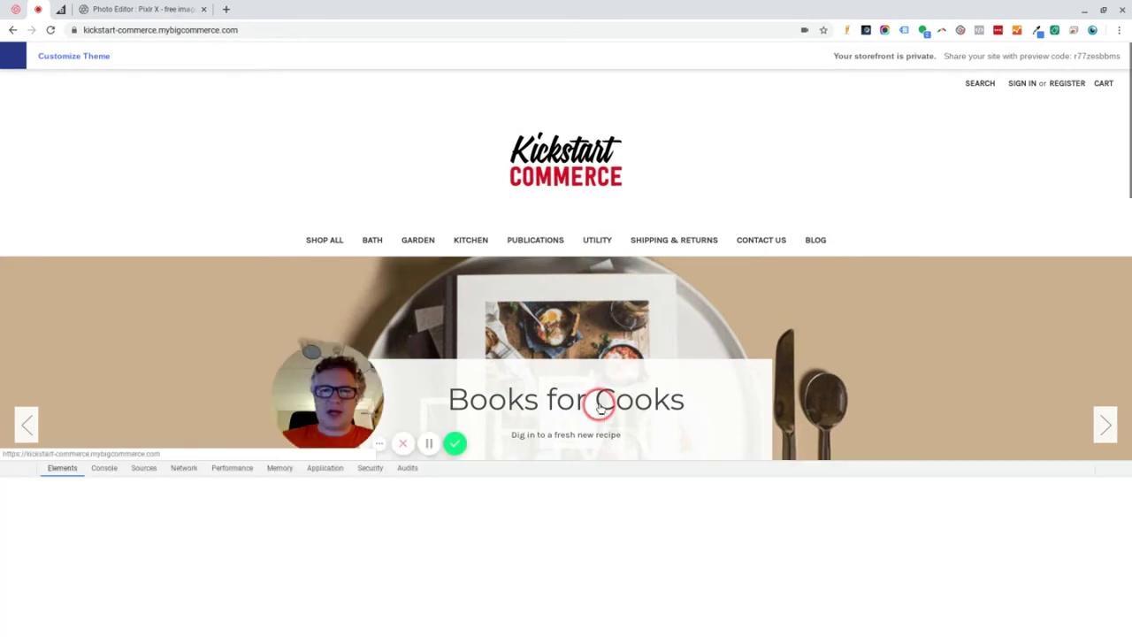
left_click(292, 537)
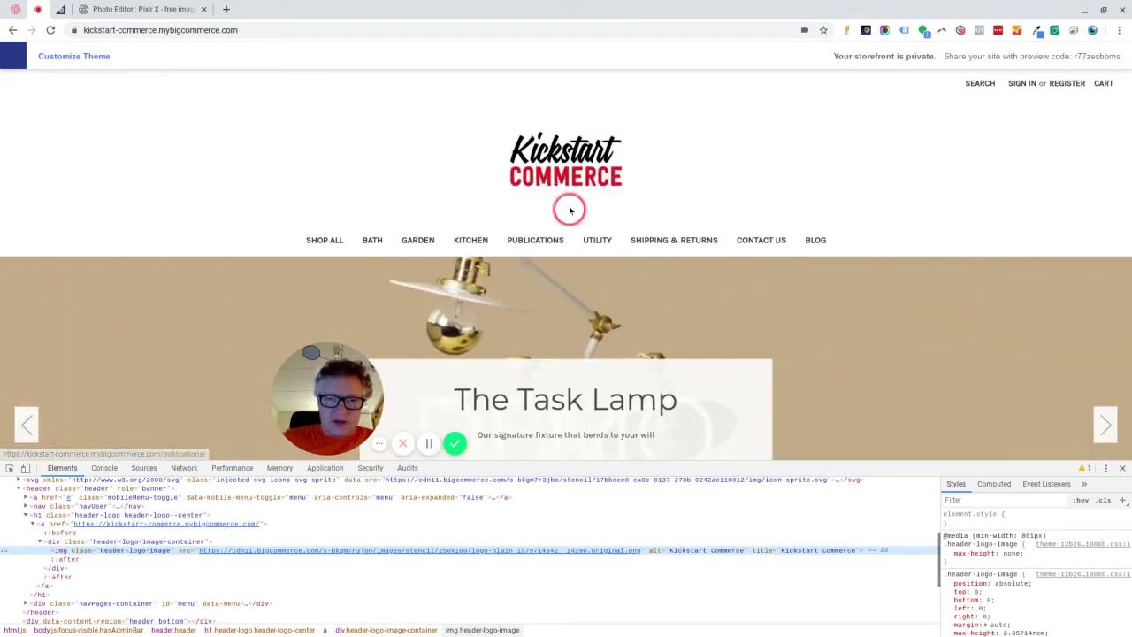
left_click(9, 469)
left_click(564, 158)
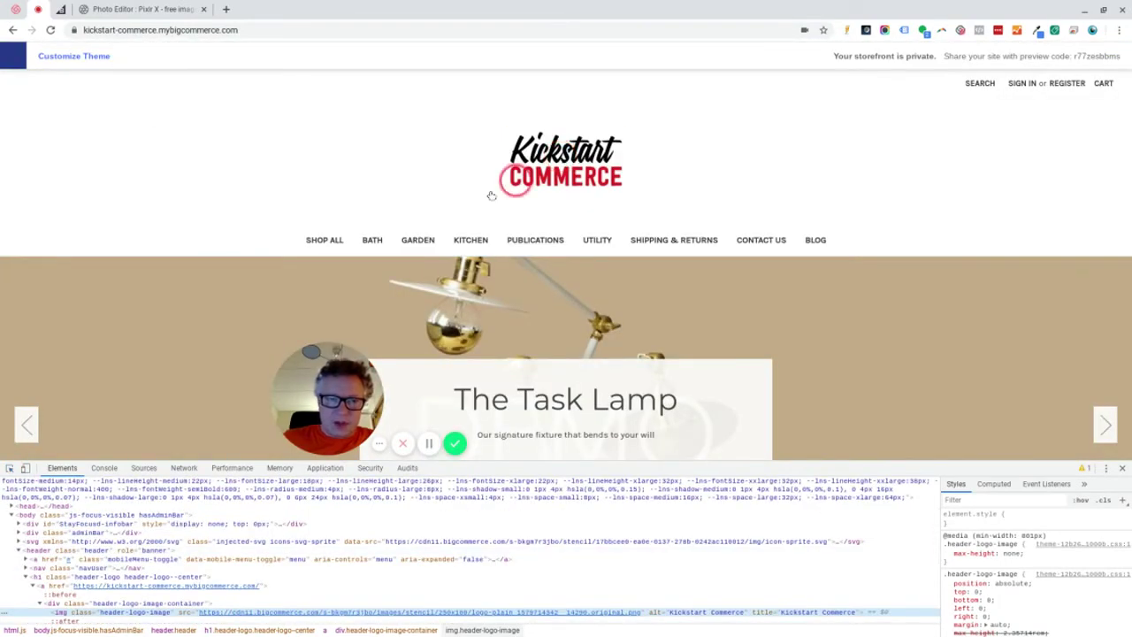
left_click(8, 469)
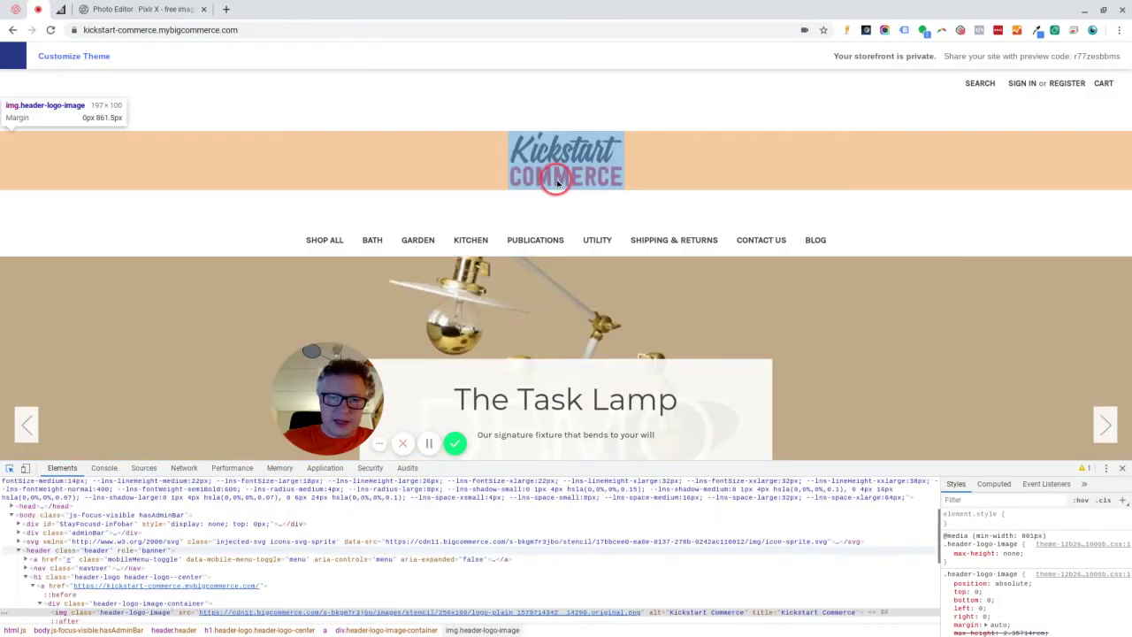
left_click(557, 180)
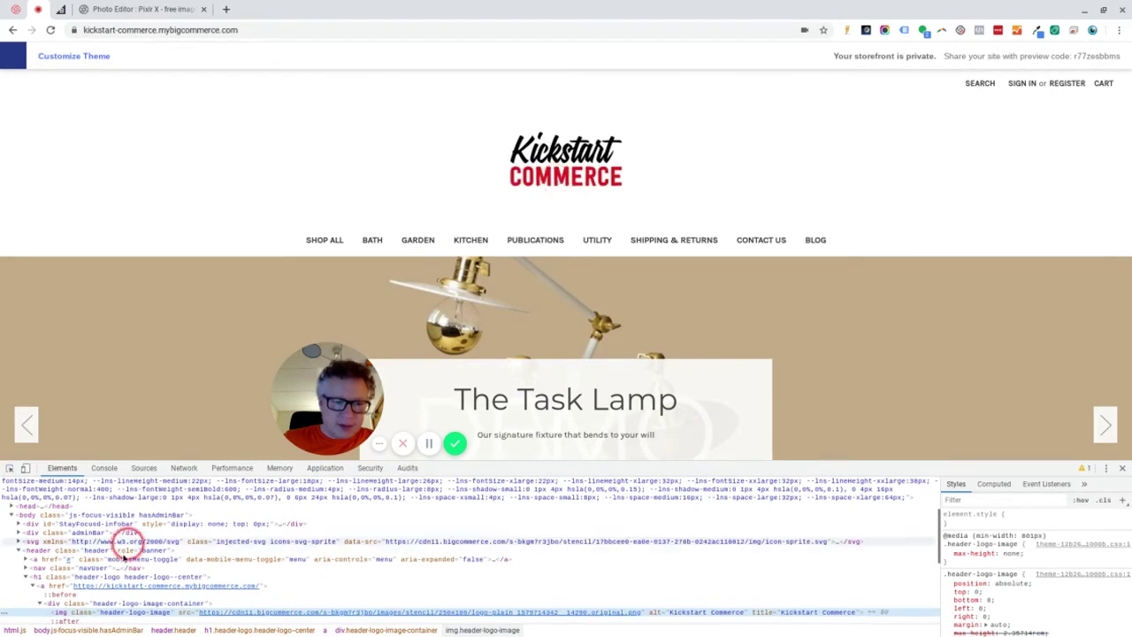
Scroll through the logo's max-height CSS rules and start a new element.style property.
scroll(141, 616, "down", 2)
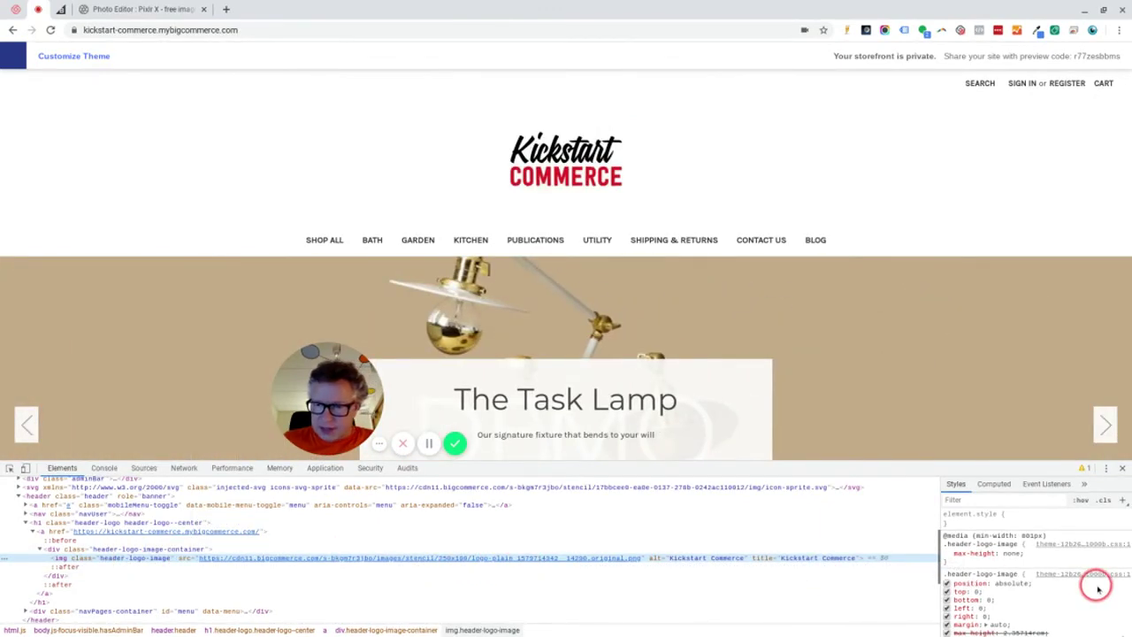
scroll(1091, 587, "down", 1)
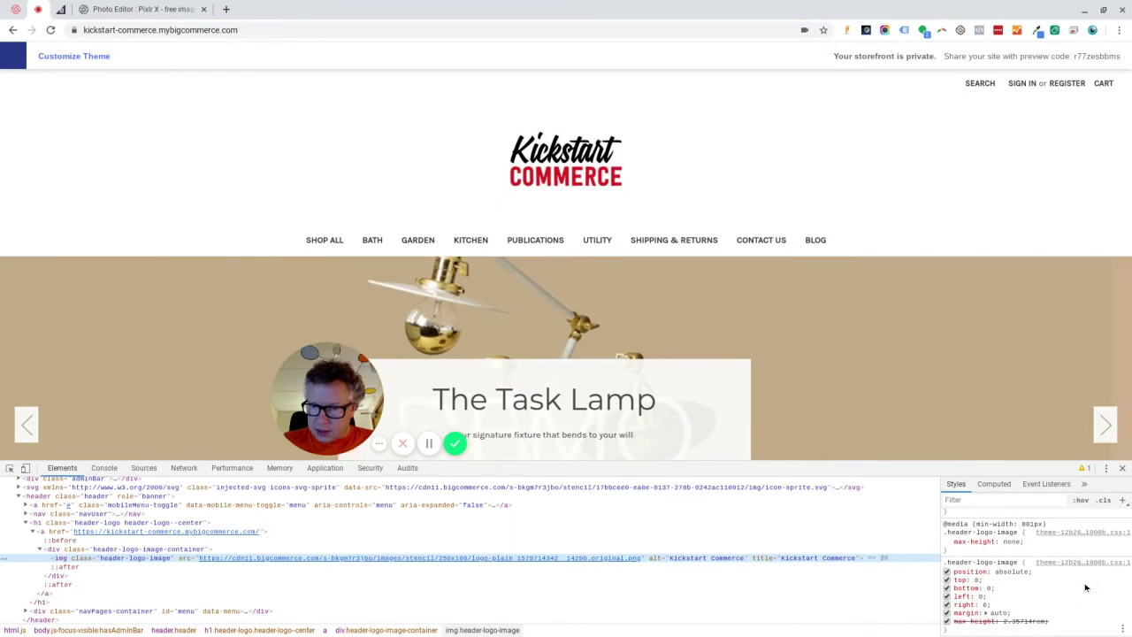
scroll(1086, 587, "down", 5)
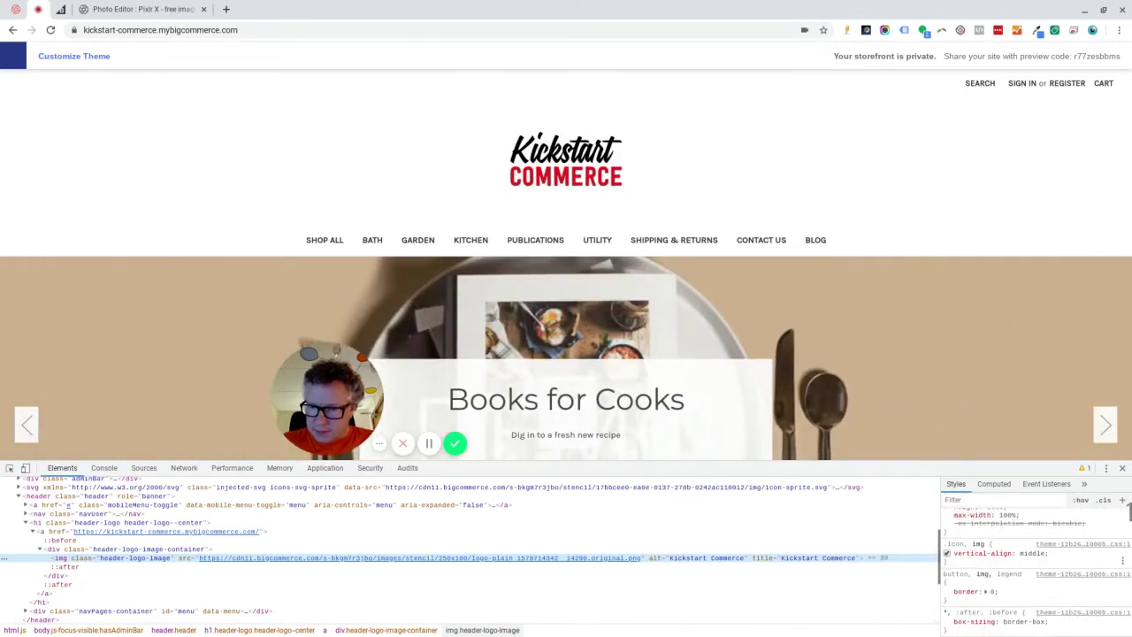
scroll(1128, 511, "down", 10)
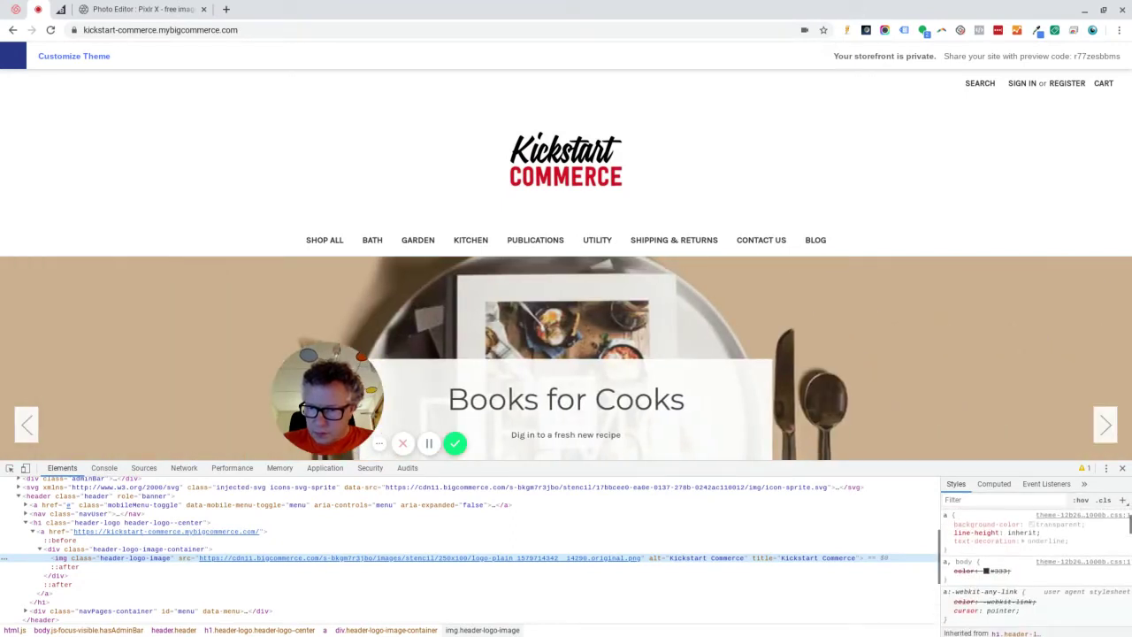
scroll(1128, 522, "down", 8)
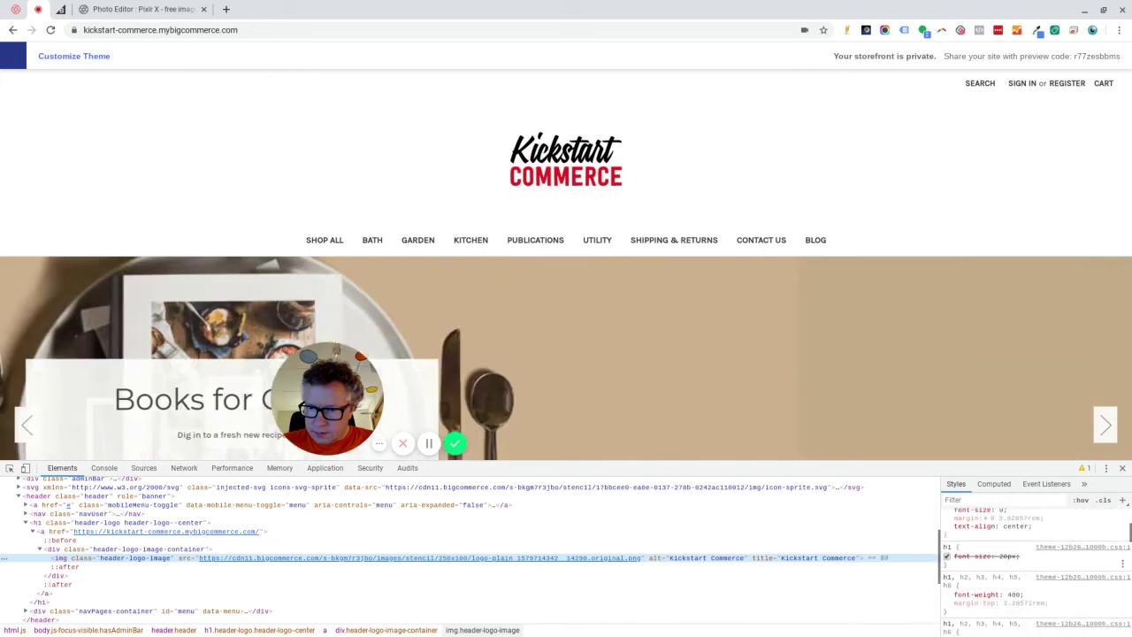
scroll(1128, 531, "down", 5)
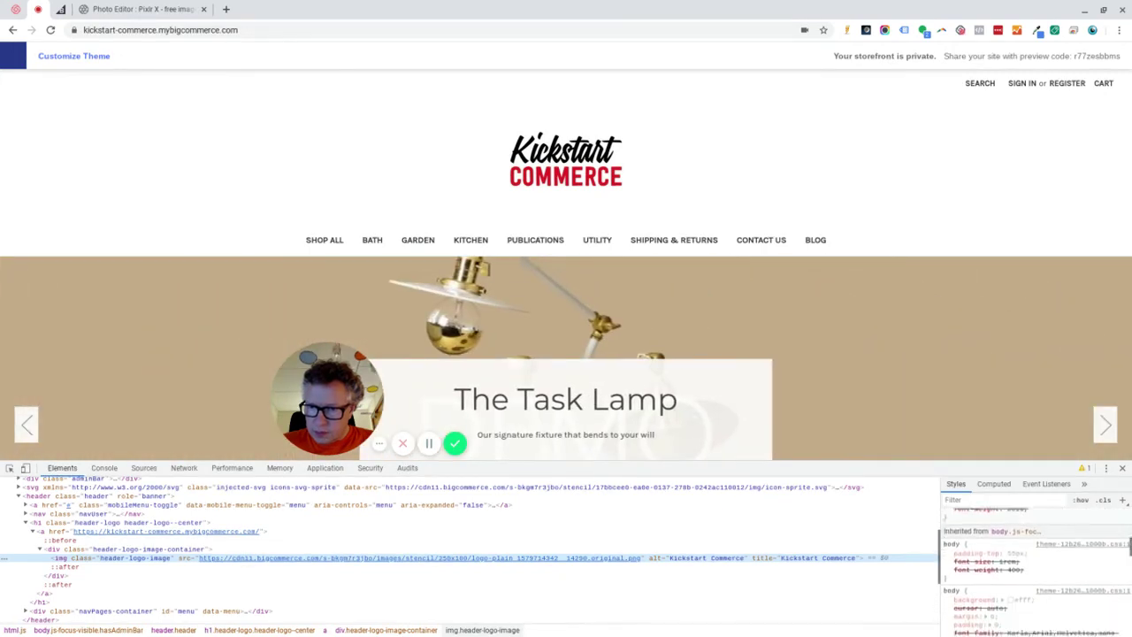
scroll(1128, 535, "up", 20)
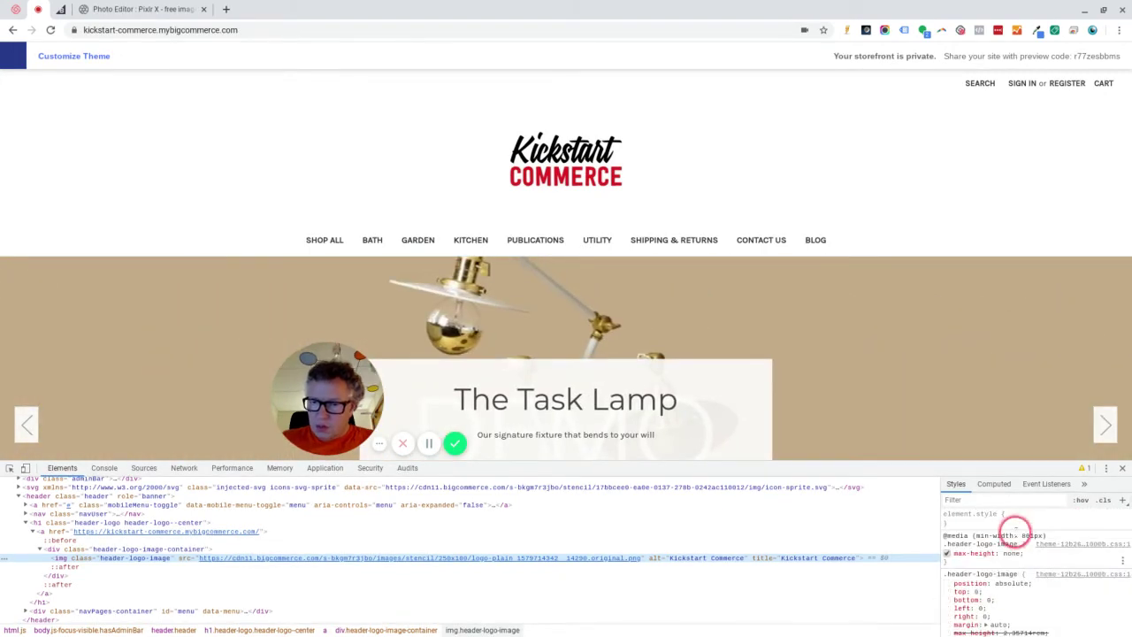
left_click(999, 521)
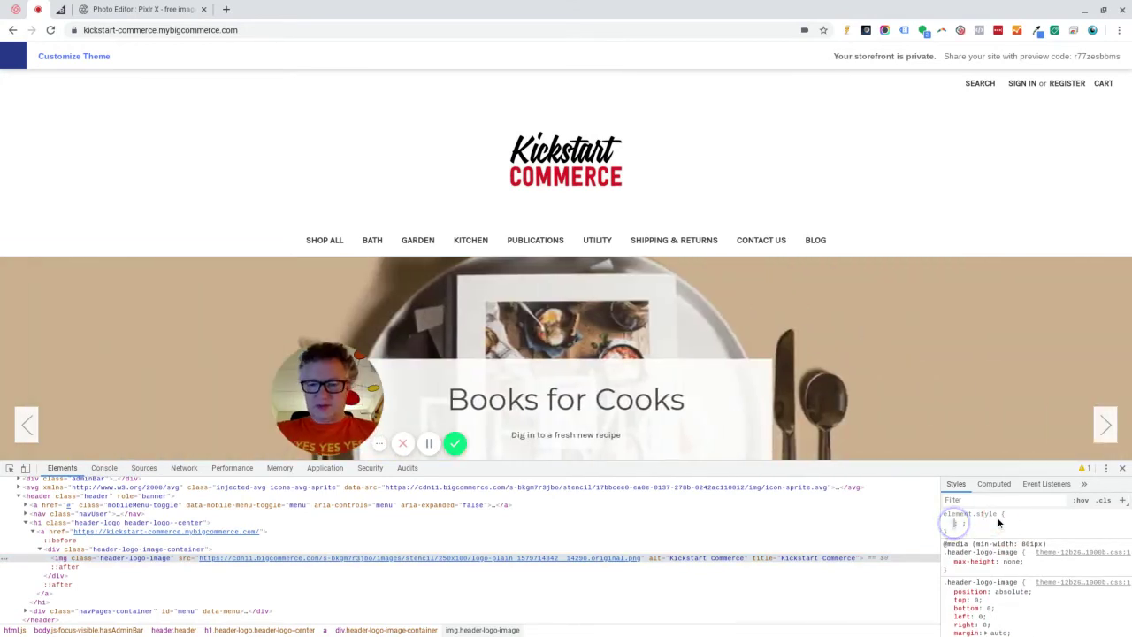
Add an inline height of 150px to the storefront logo, then change it to 125px.
type("height")
key("Tab")
type("150px")
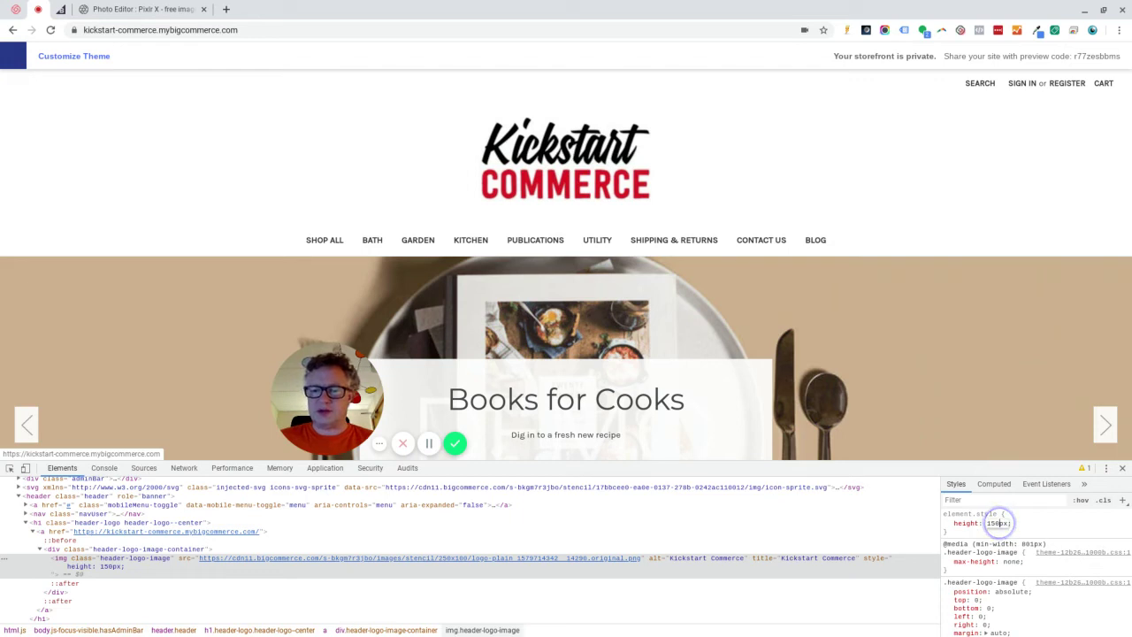
type("25")
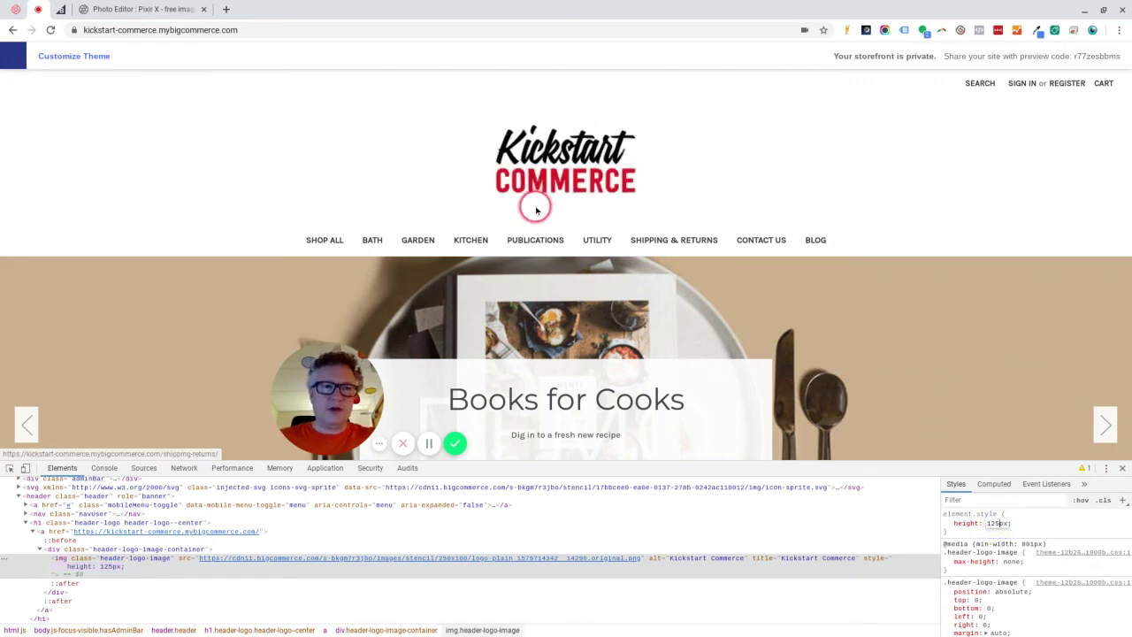
Back in the admin, go to My Themes and customize the current Cornerstone Light theme.
left_click(60, 10)
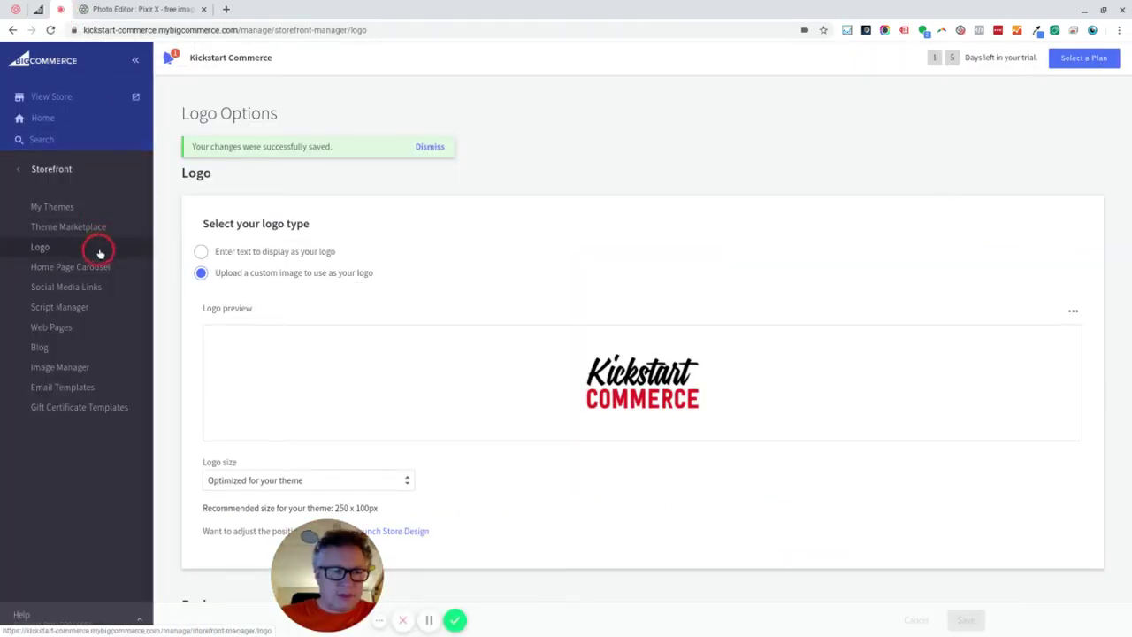
left_click(86, 210)
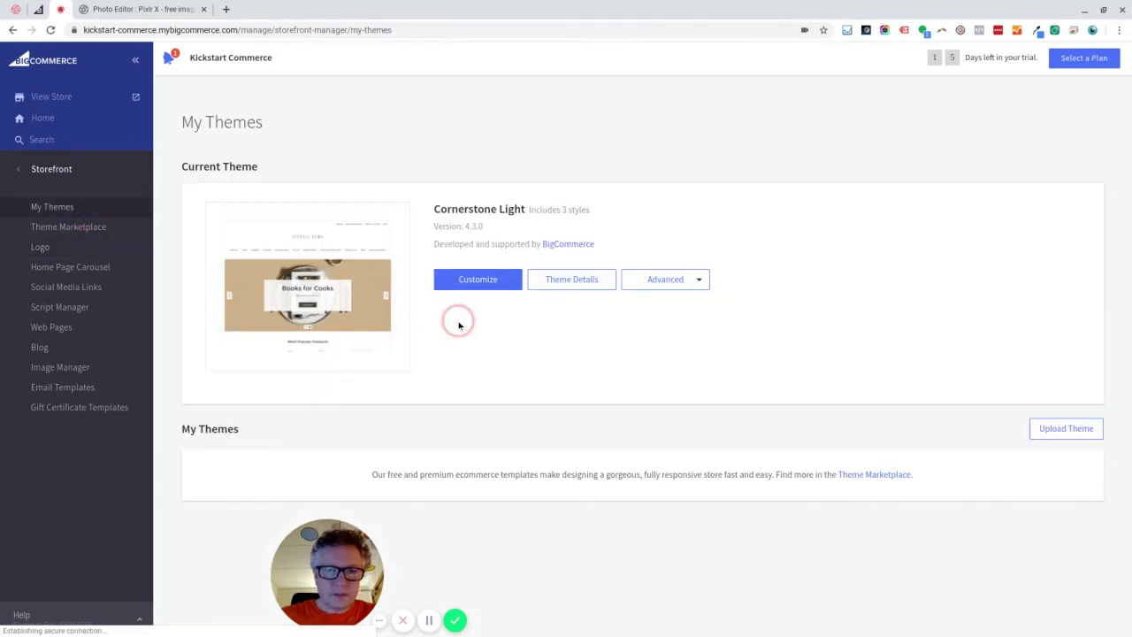
left_click(654, 278)
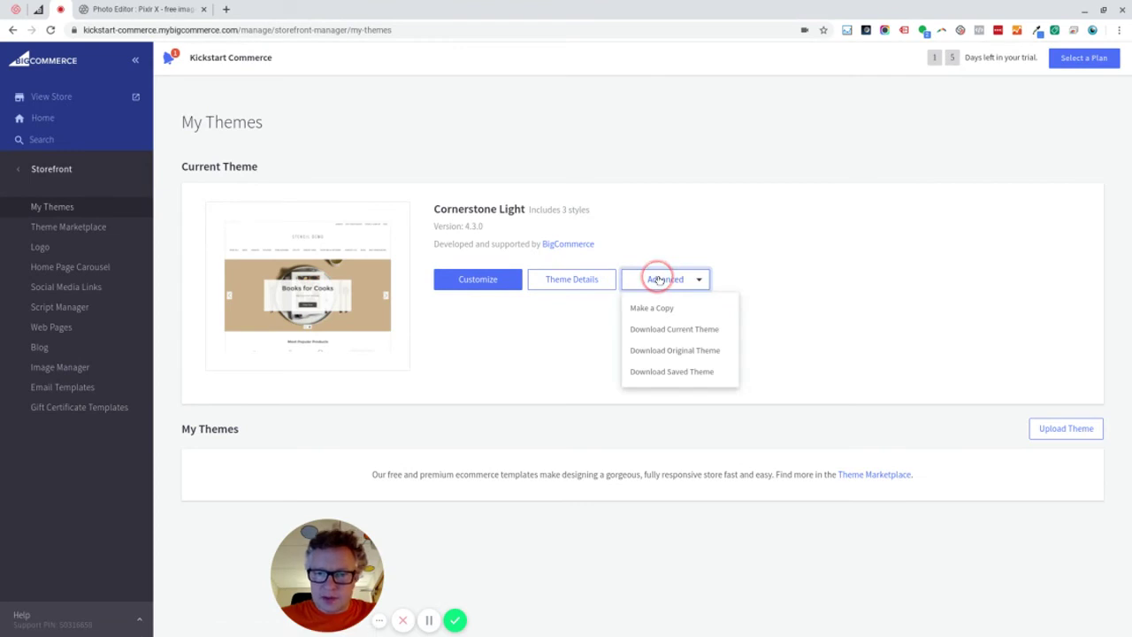
left_click(485, 280)
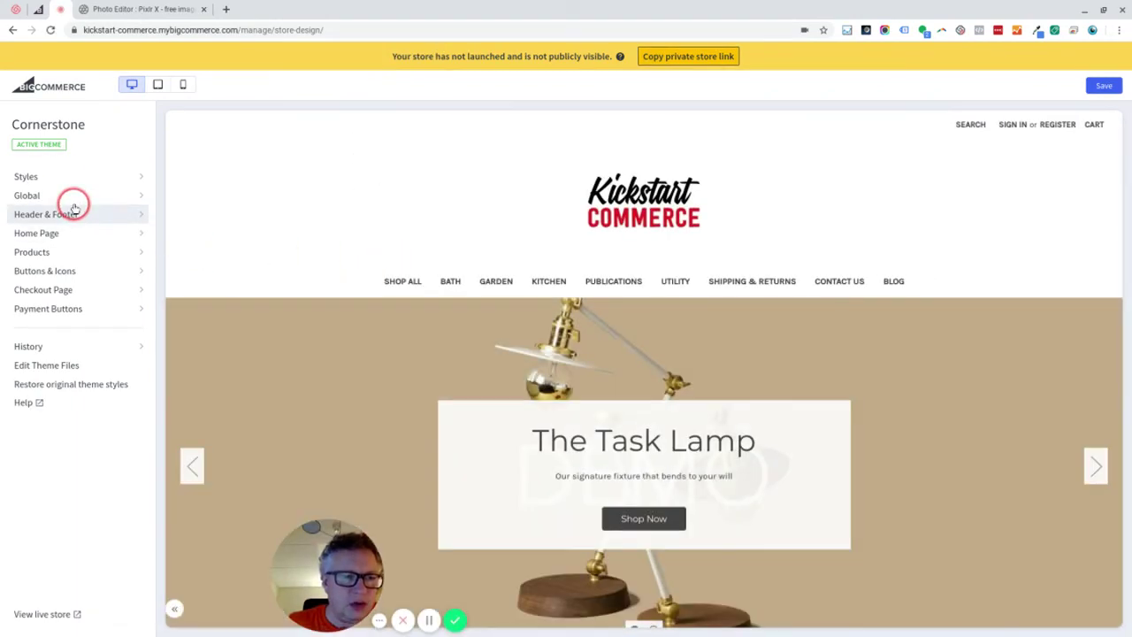
Browse the theme's Styles variations and the Global settings in the editor sidebar.
left_click(61, 176)
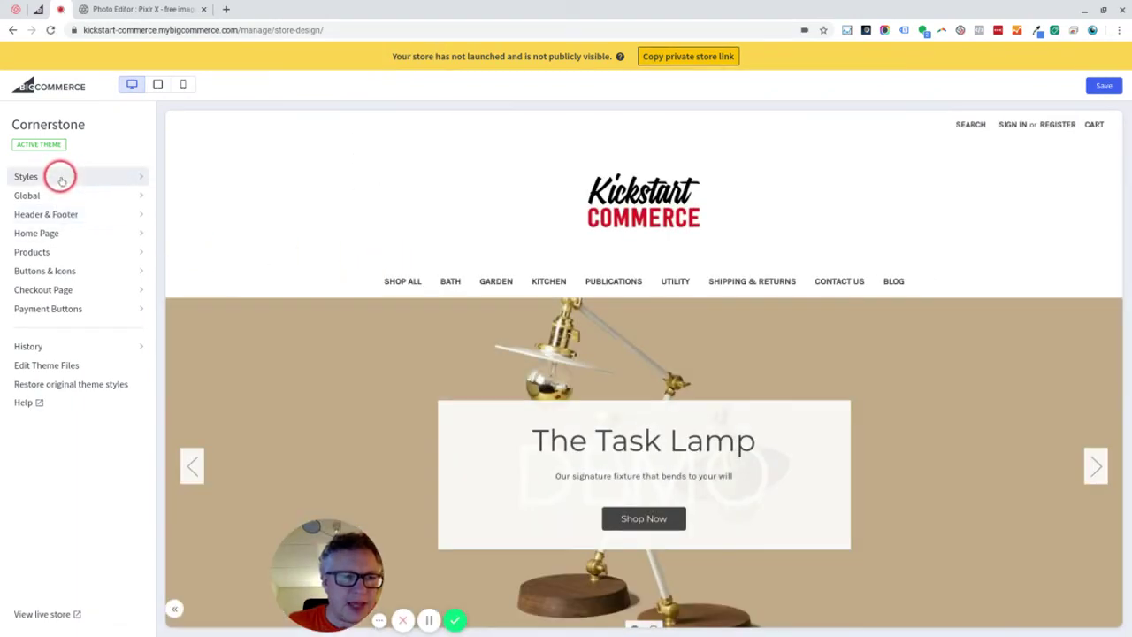
left_click(59, 196)
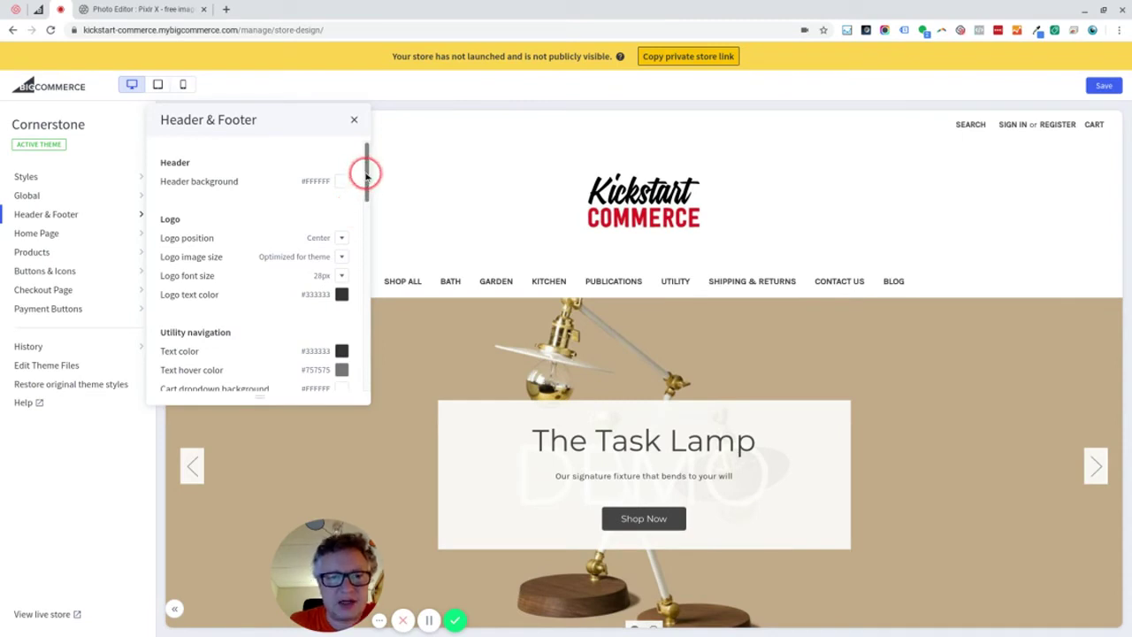
left_click_drag(365, 175, 344, 339)
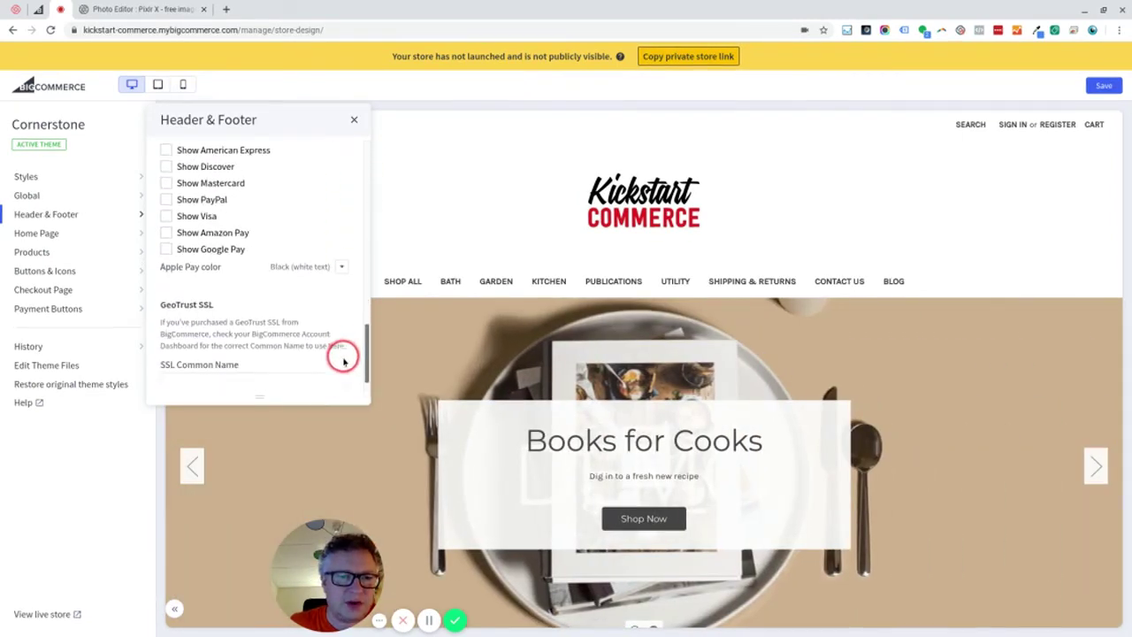
scroll(344, 362, "down", 1)
left_click_drag(366, 364, 366, 121)
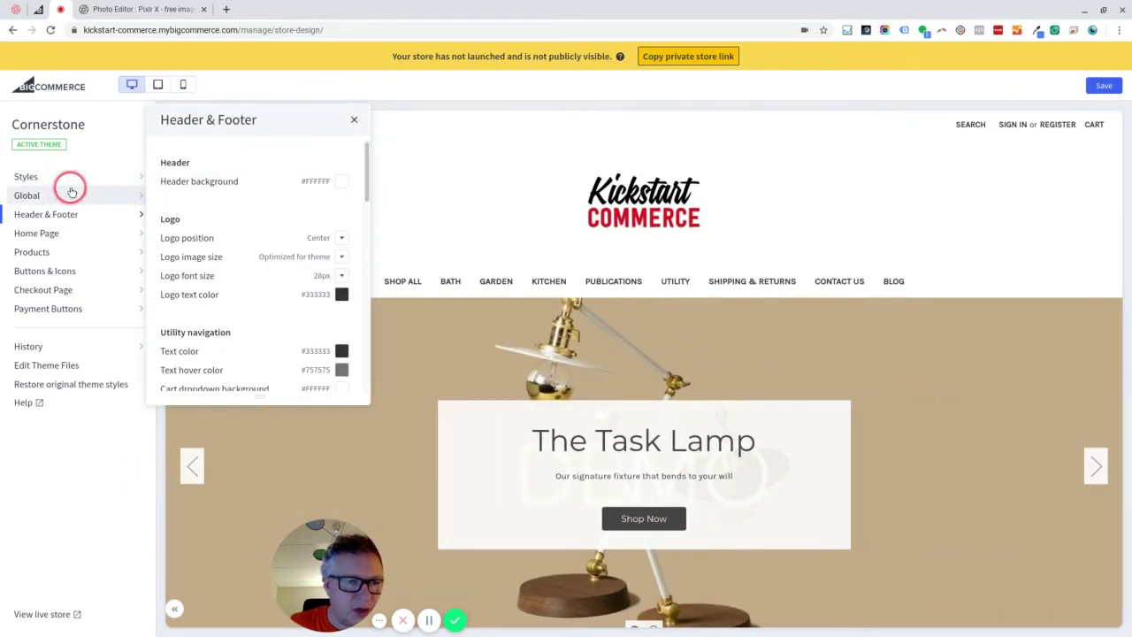
left_click(66, 201)
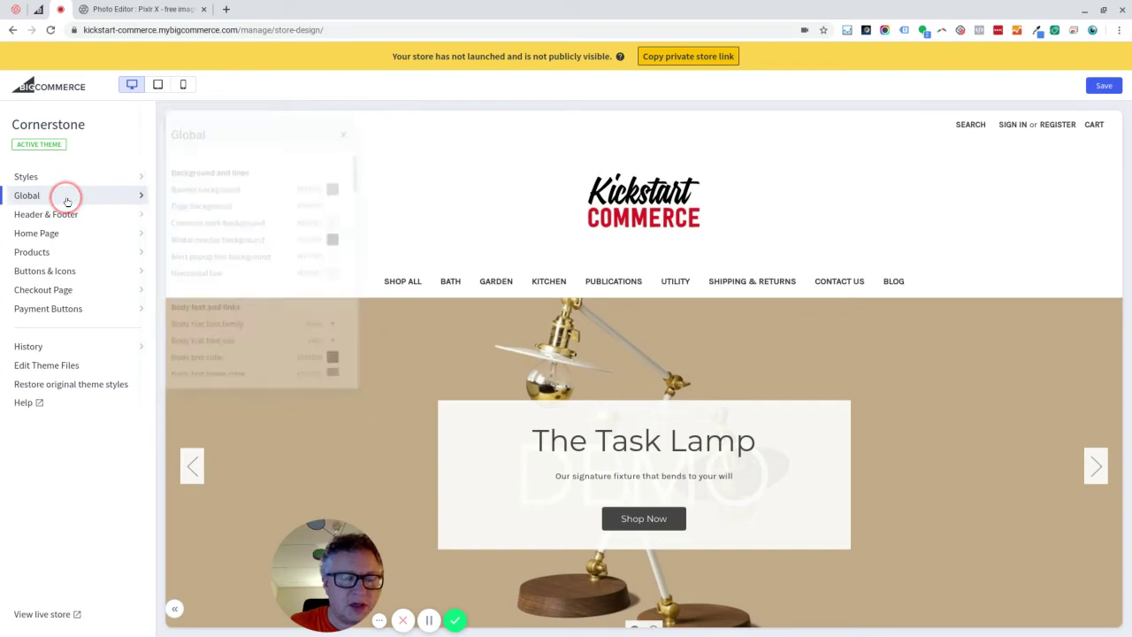
scroll(302, 234, "down", 3)
scroll(302, 234, "down", 10)
scroll(265, 265, "down", 8)
scroll(264, 265, "down", 5)
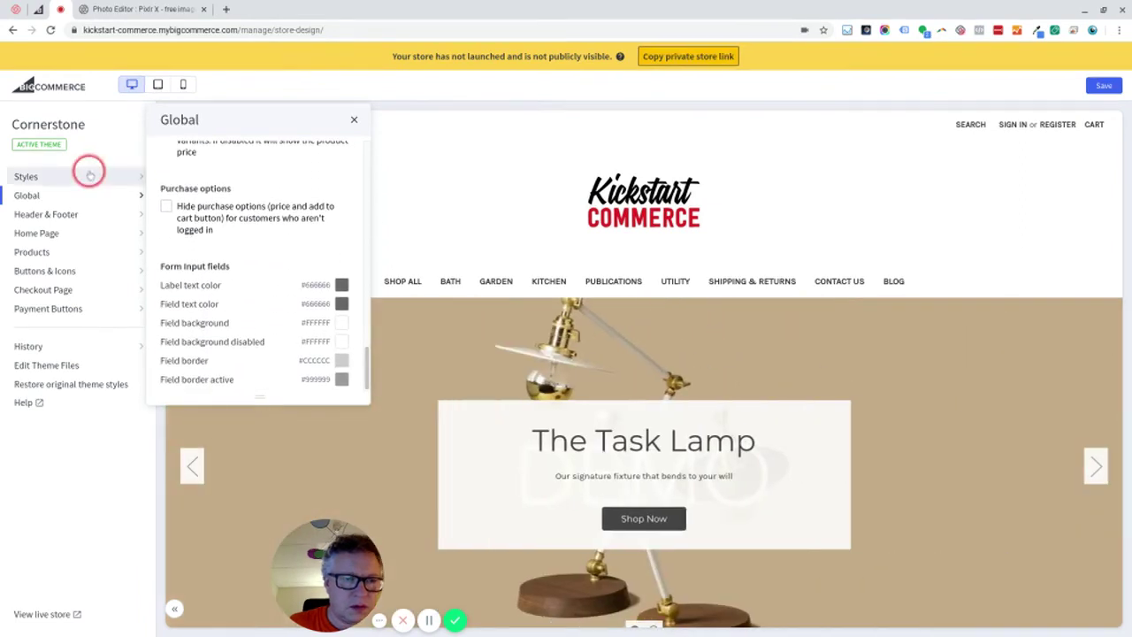
Check Styles and Home Page, then bring up Header & Footer with the Logo options.
left_click(88, 175)
scroll(225, 212, "down", 2)
scroll(228, 219, "down", 1)
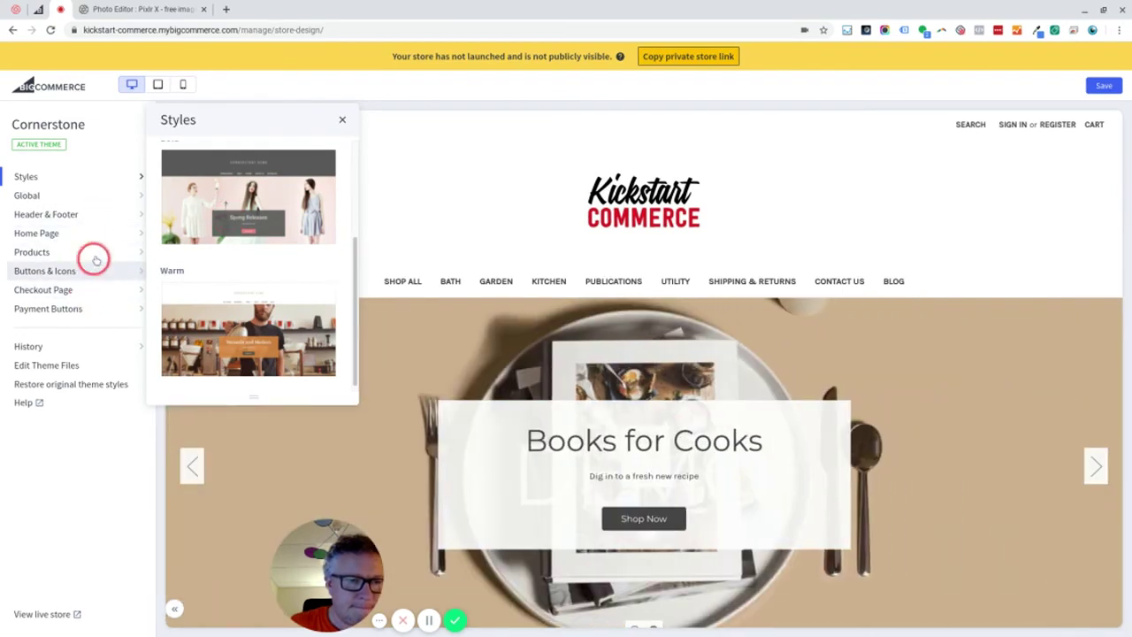
left_click(97, 233)
left_click(100, 218)
scroll(208, 243, "down", 2)
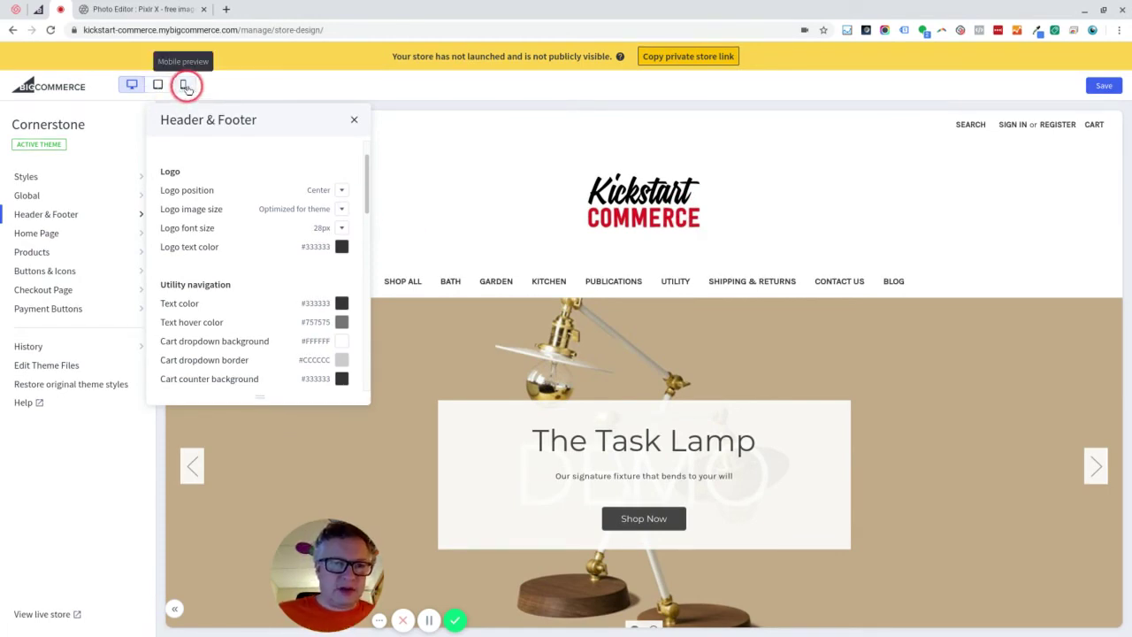
Try Original logo size, then set Logo image size to Specify dimensions at 250 × 100.
left_click(340, 210)
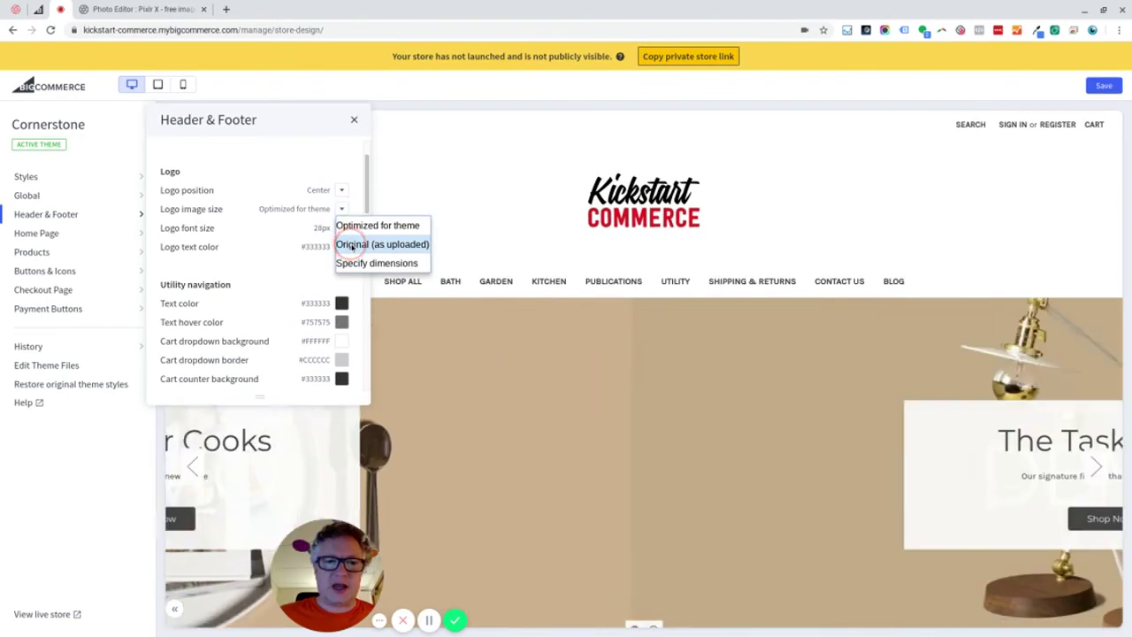
left_click(354, 245)
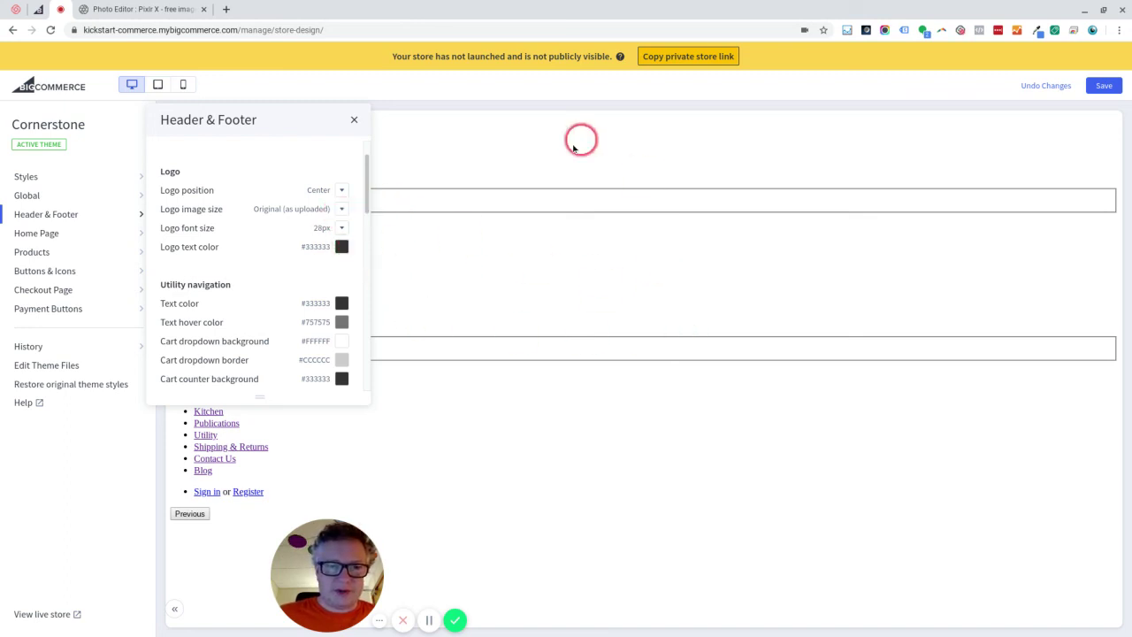
left_click(342, 209)
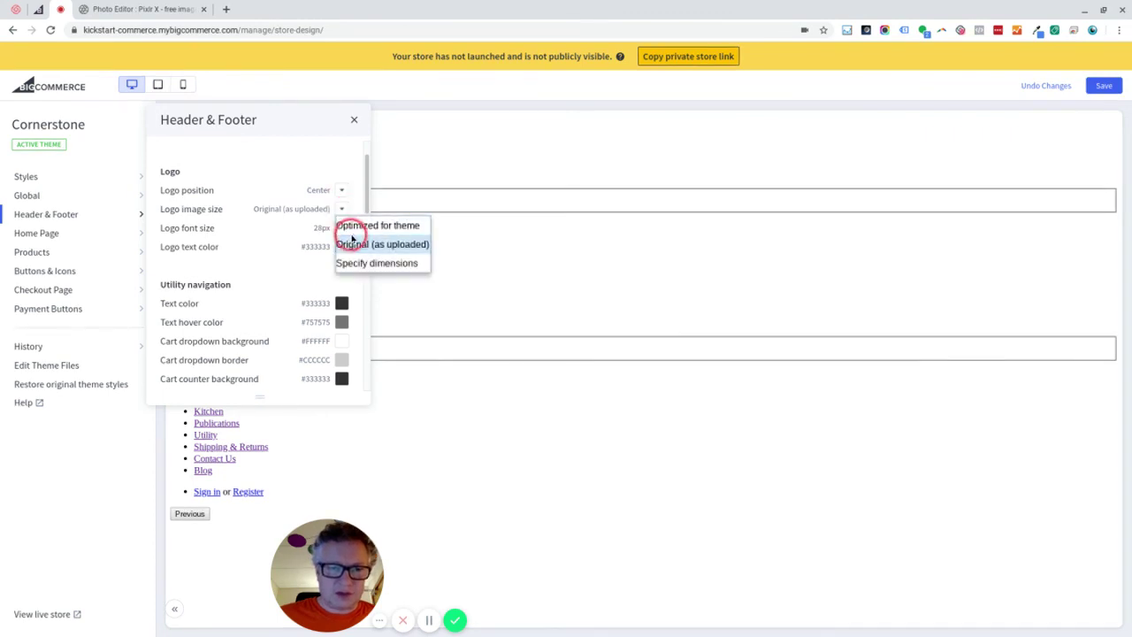
left_click(361, 264)
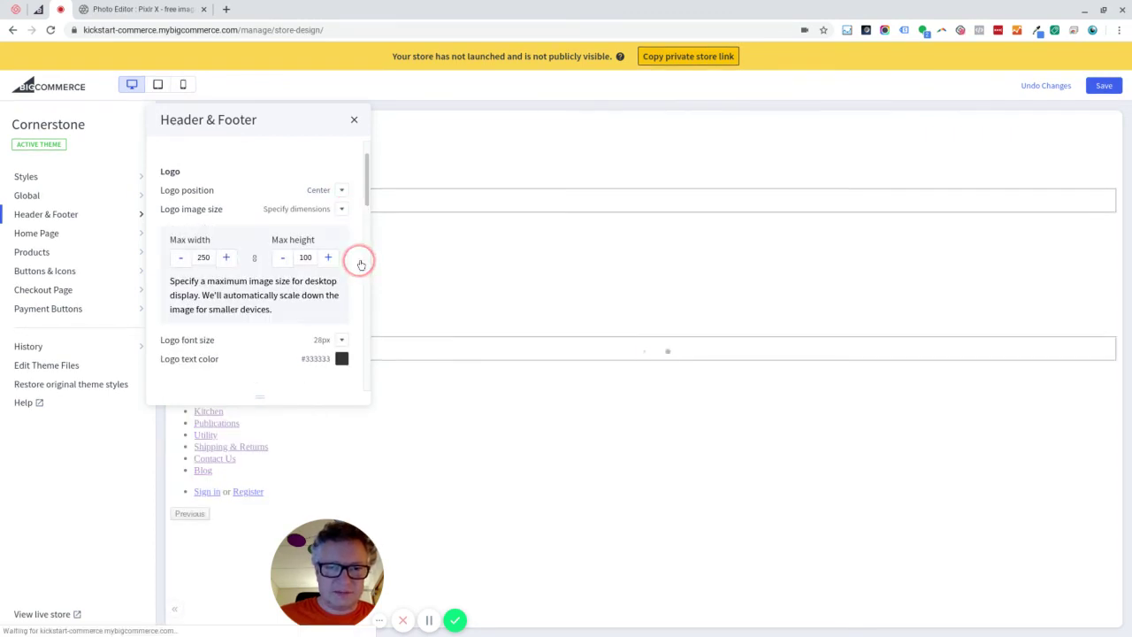